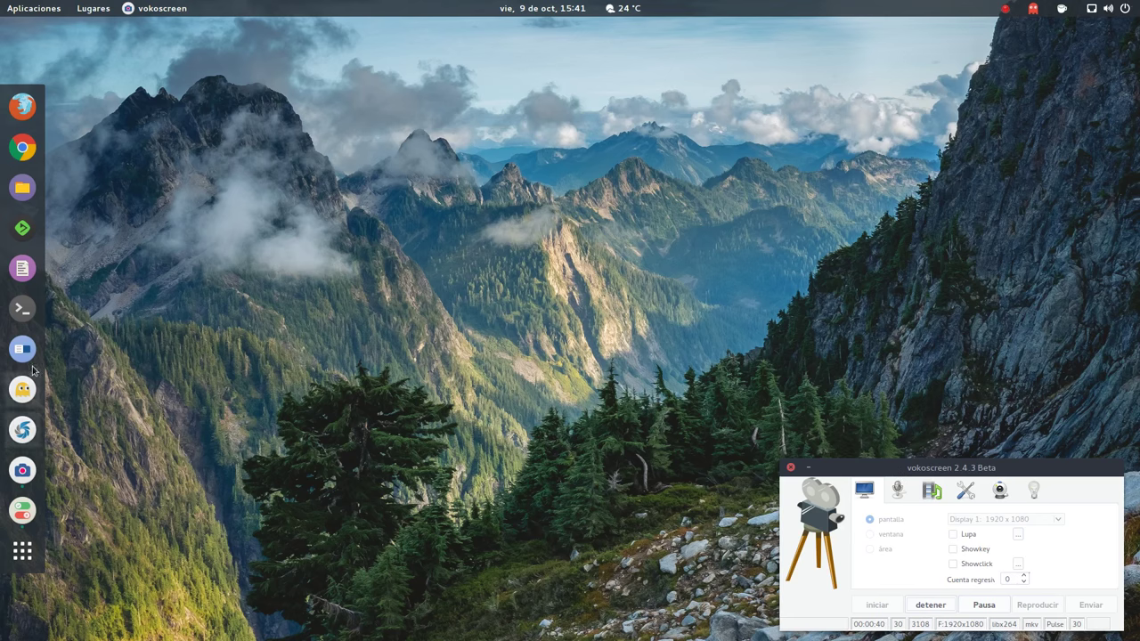
- Start a full system upgrade with sudo pacman -Syyu in an enlarged terminal window, entering the account password
left_click(24, 308)
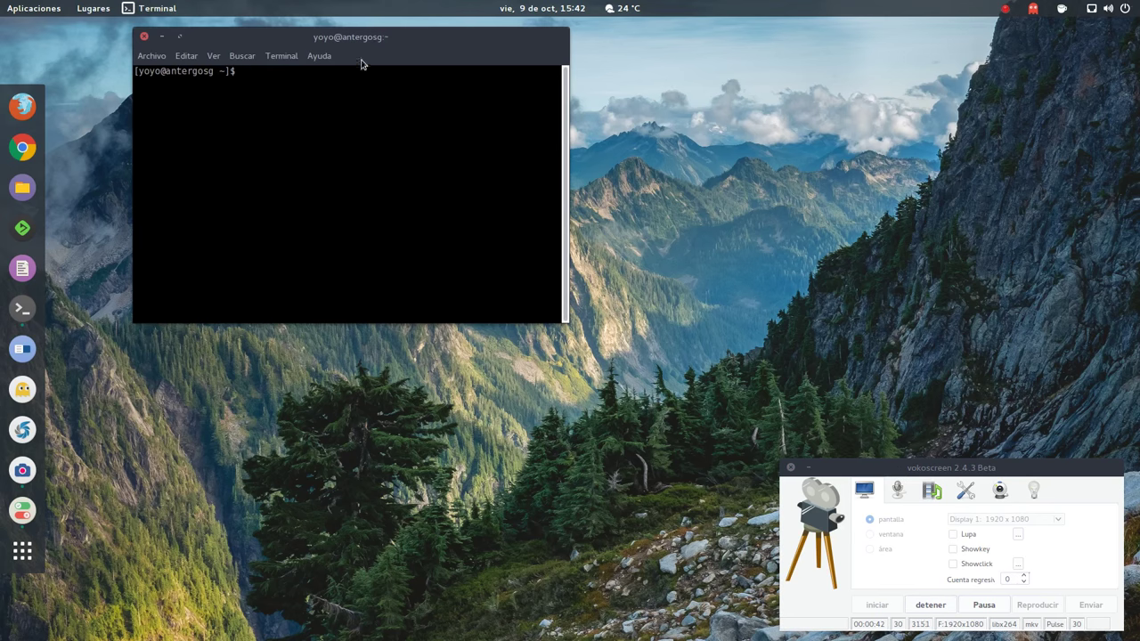
left_click_drag(374, 36, 318, 36)
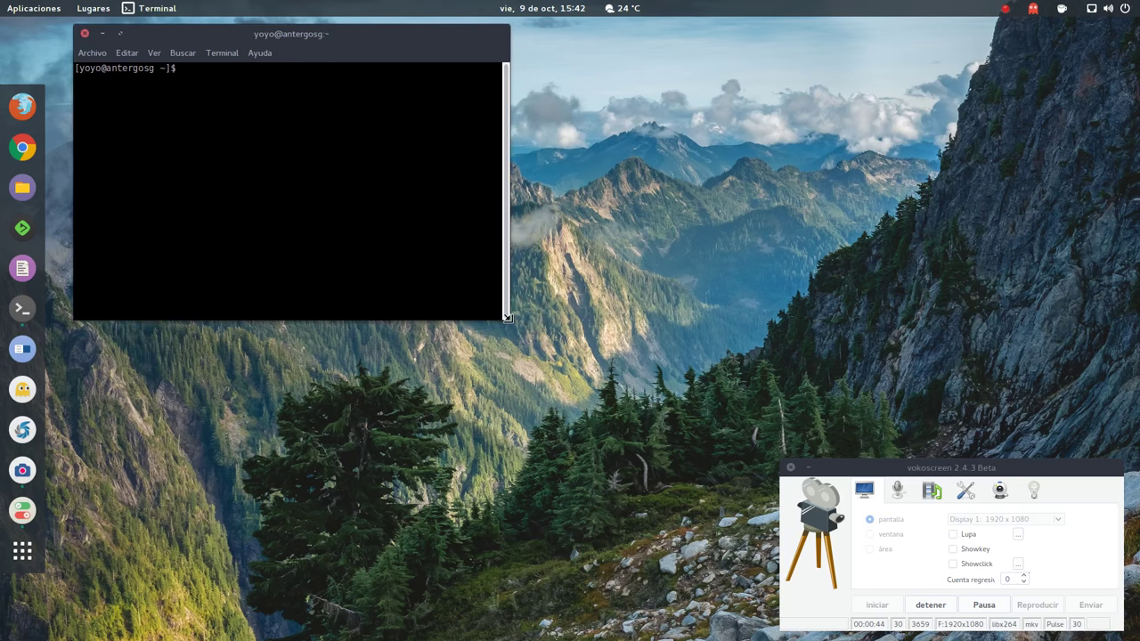
left_click_drag(510, 319, 876, 420)
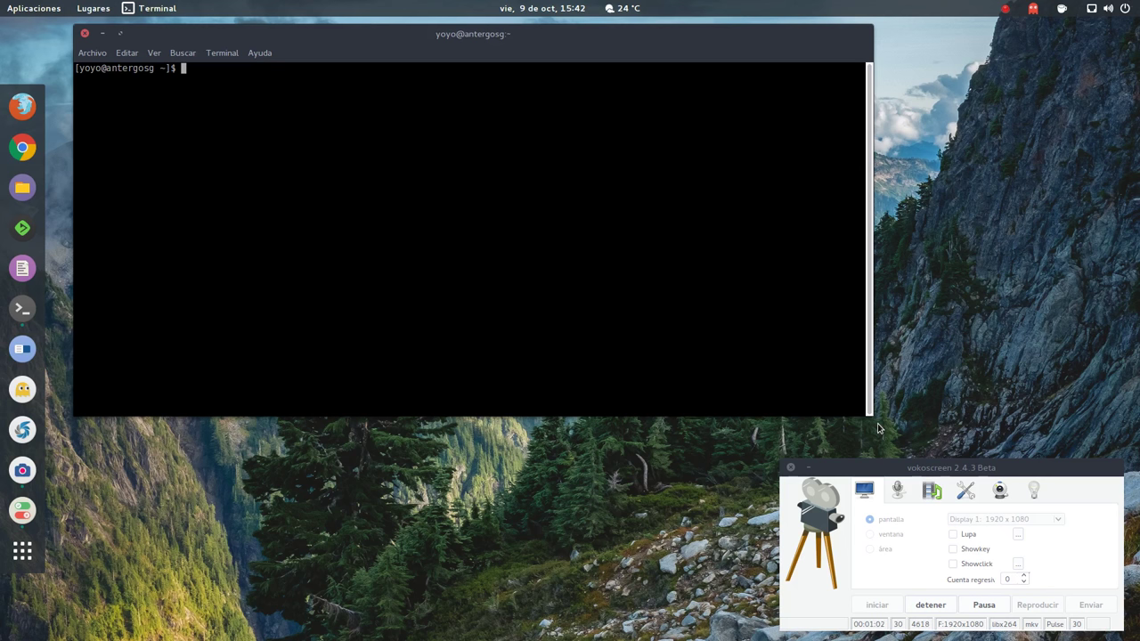
type("sudo pacman -Syyu")
key("Return")
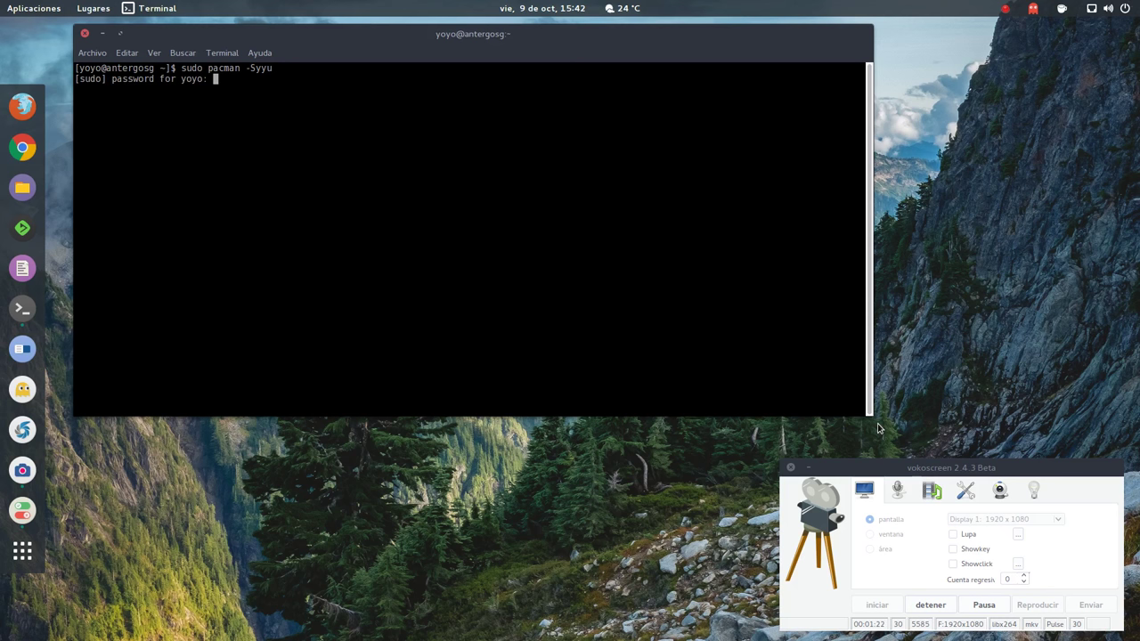
key("Return")
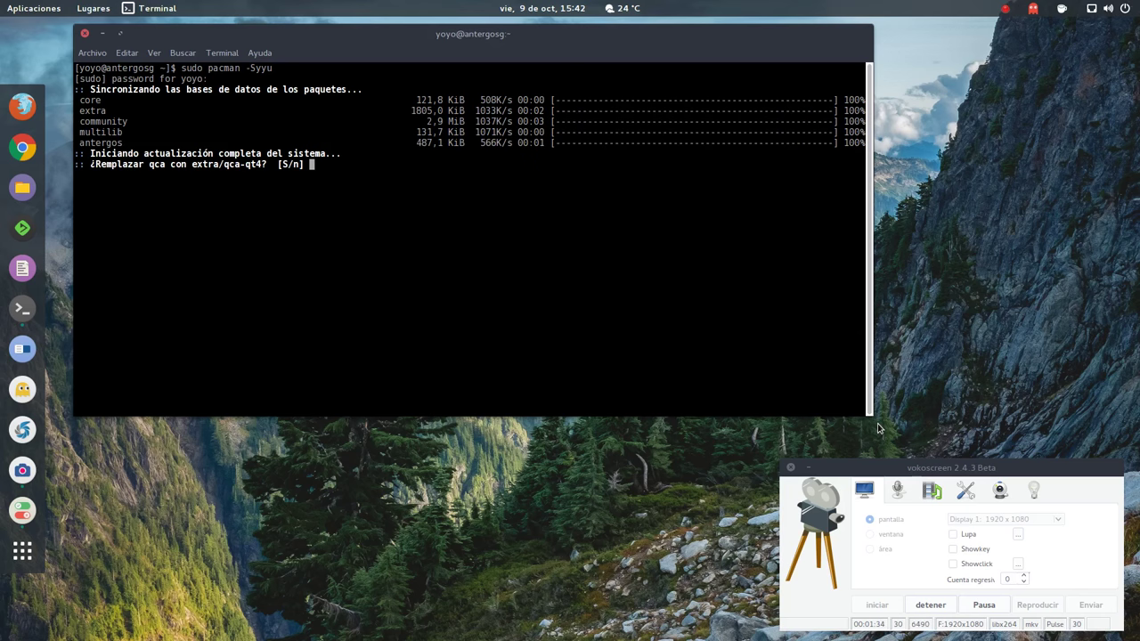
- Accept replacing both qca and qca-ossl with extra/qca-qt4
type("s")
key("Return")
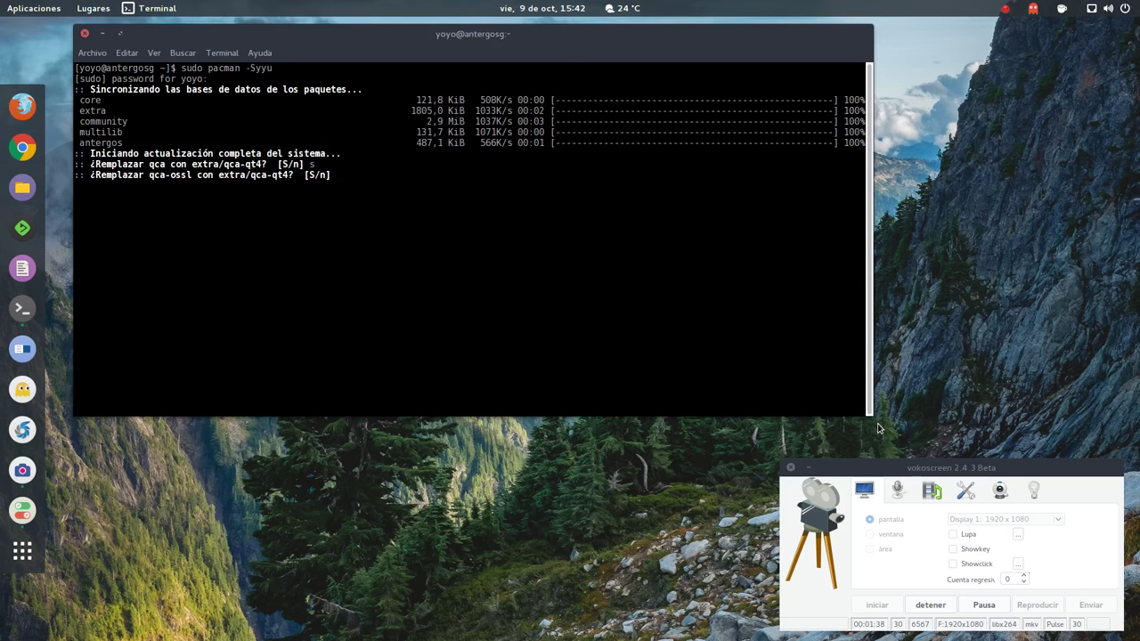
type("s")
key("Return")
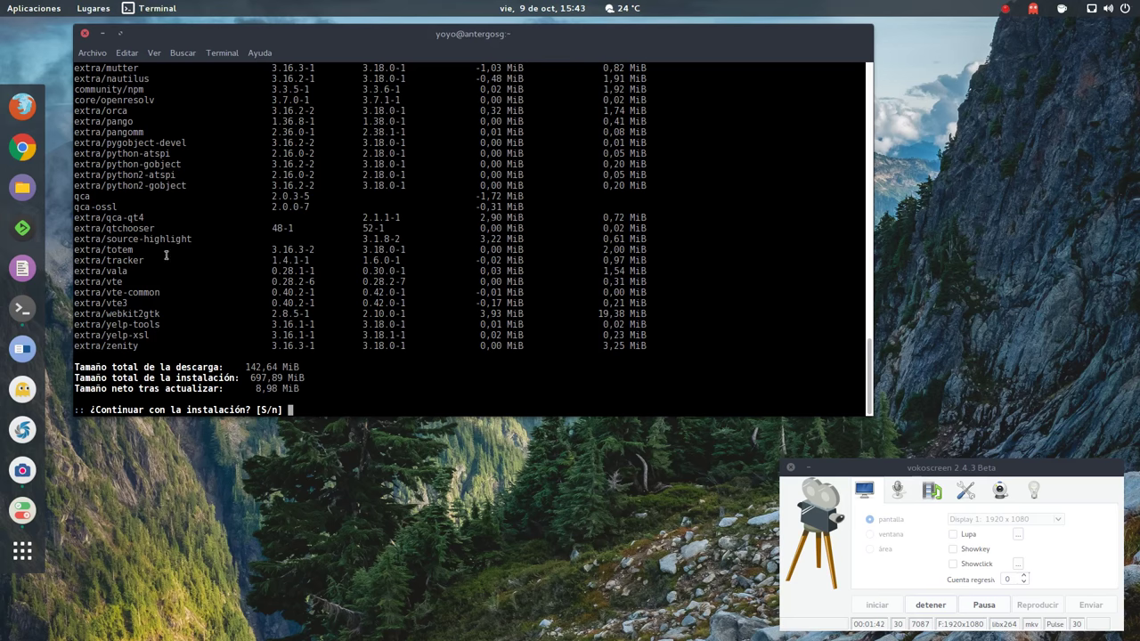
- Examine the full list of packages to upgrade, comparing their old and new versions and download sizes
scroll(166, 255, "up", 15)
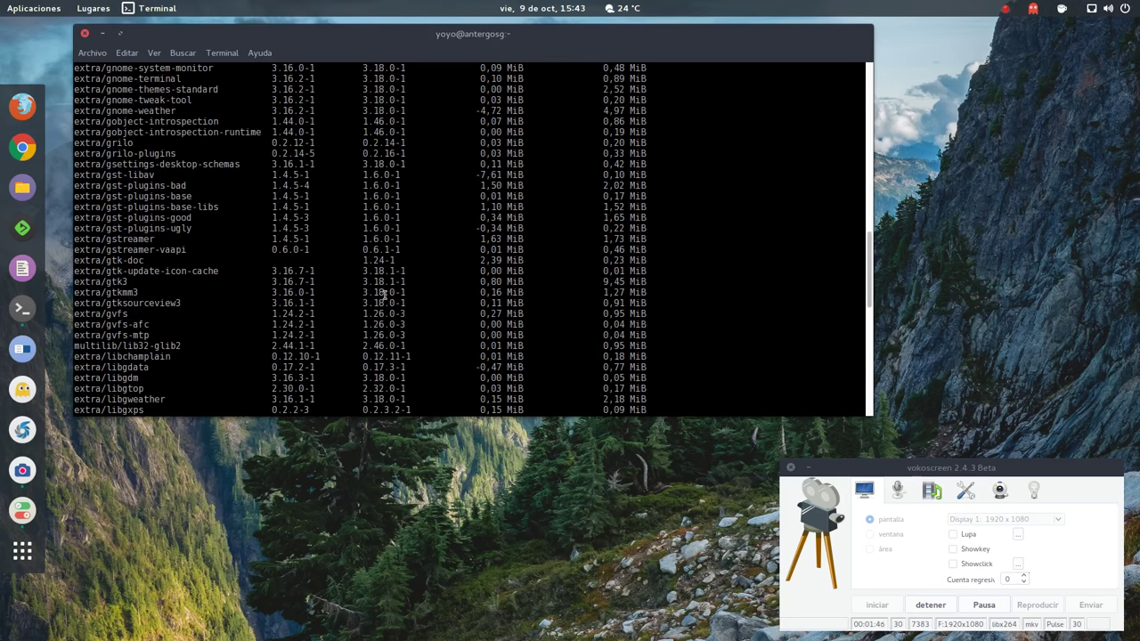
scroll(378, 294, "up", 16)
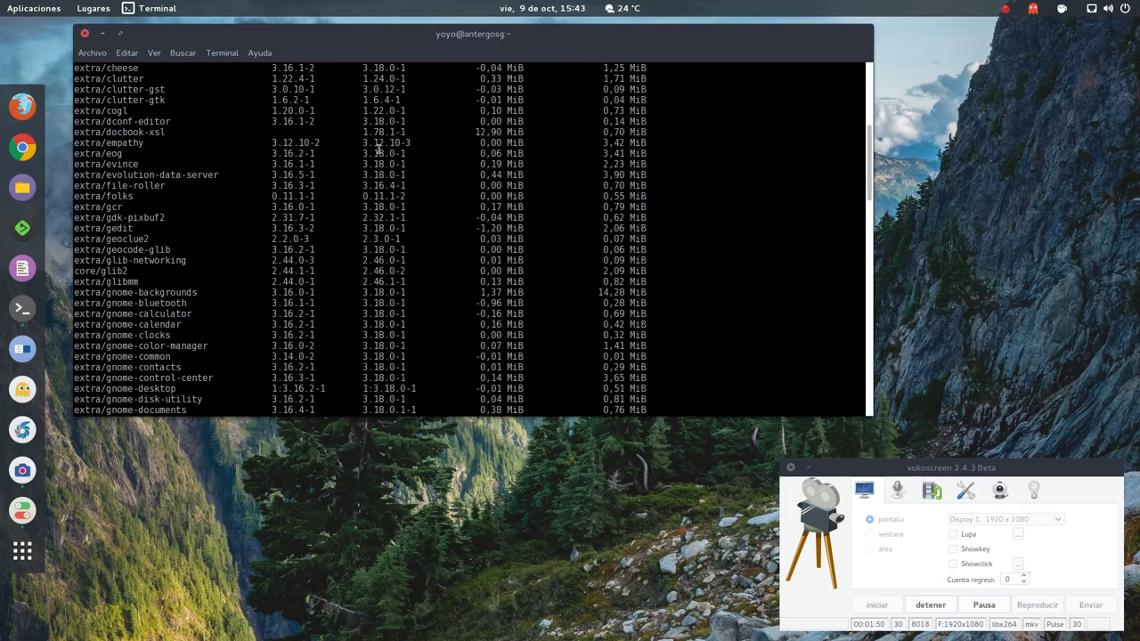
scroll(383, 170, "up", 7)
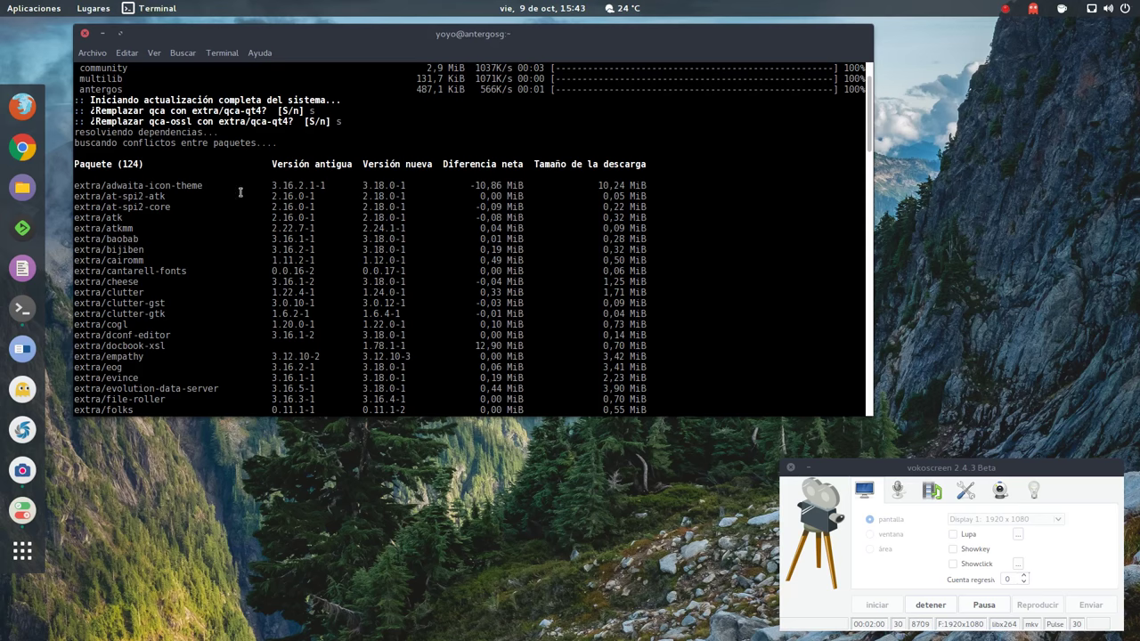
scroll(492, 235, "down", 5)
scroll(487, 230, "down", 20)
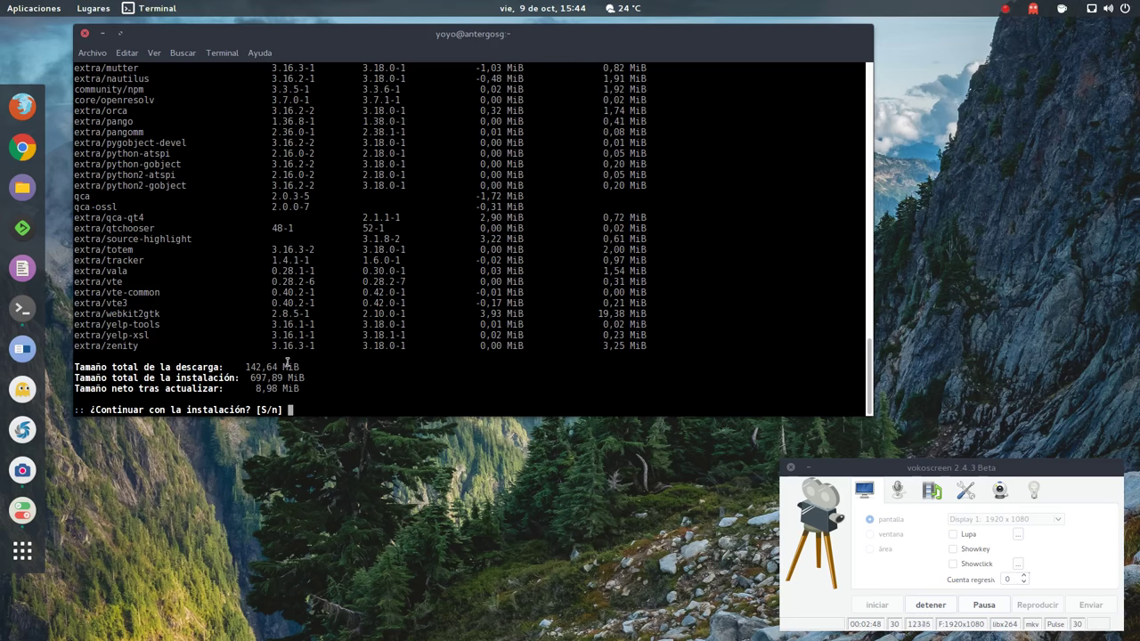
- Decline the package installation and close the terminal
type("n")
key("Return")
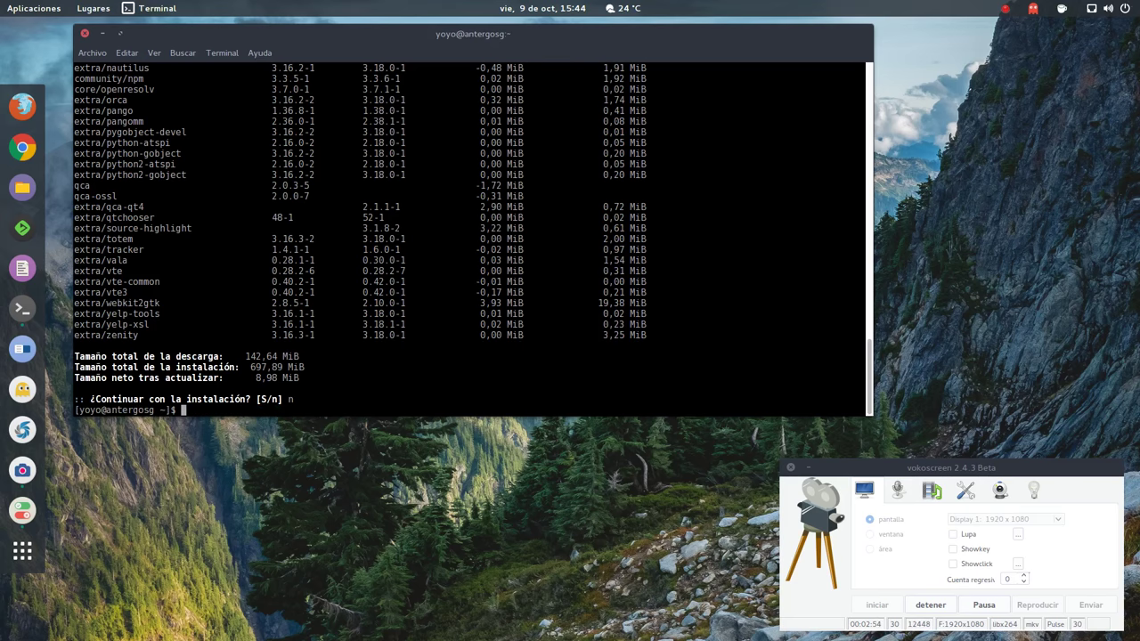
left_click(85, 34)
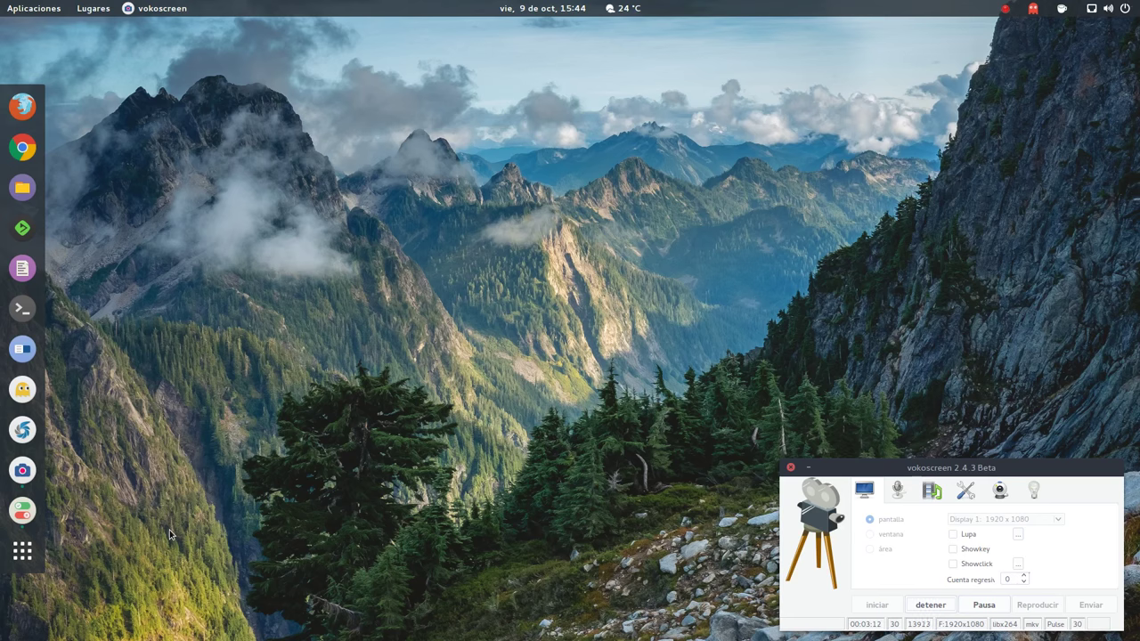
- Open the GNOME Tweak Tool (Retoques) and look through its full list of shell extensions
left_click(22, 349)
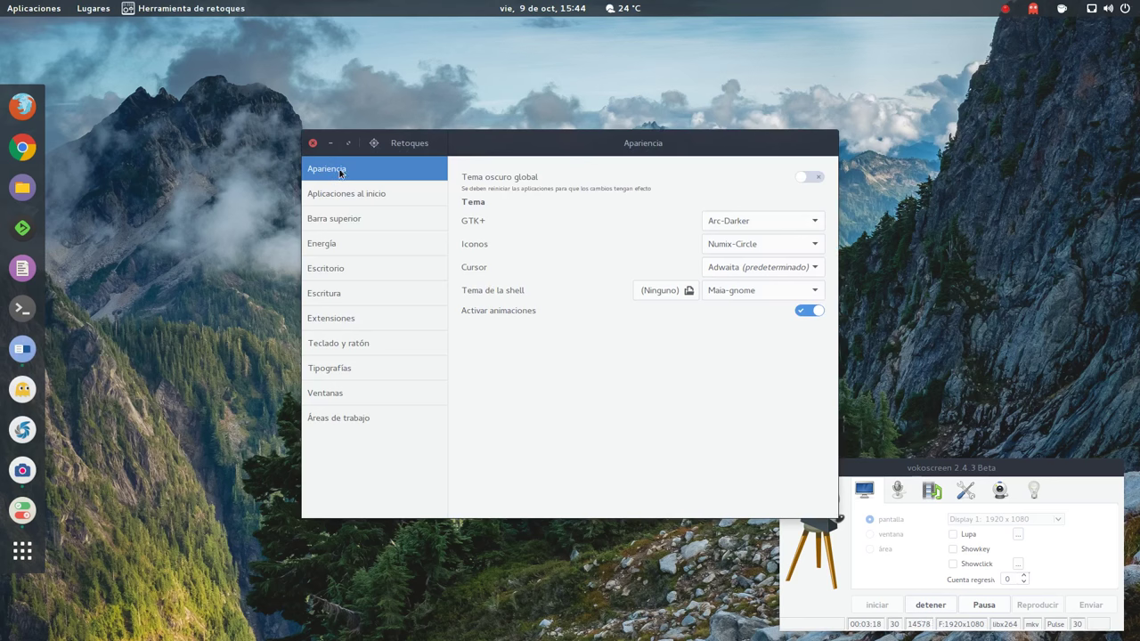
left_click_drag(525, 143, 302, 67)
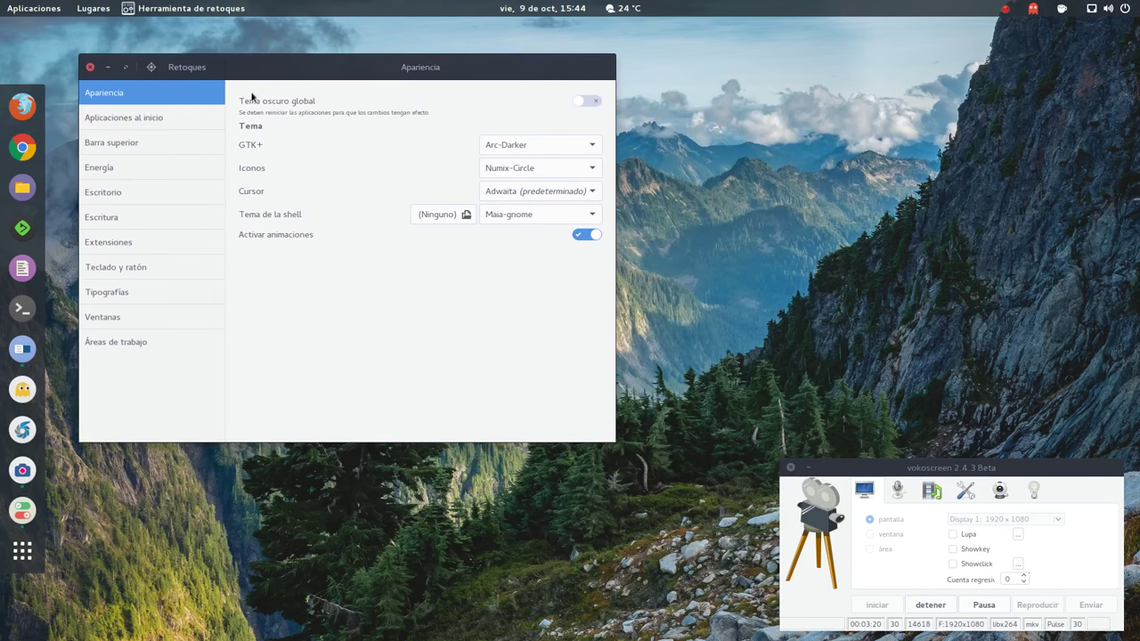
left_click(100, 240)
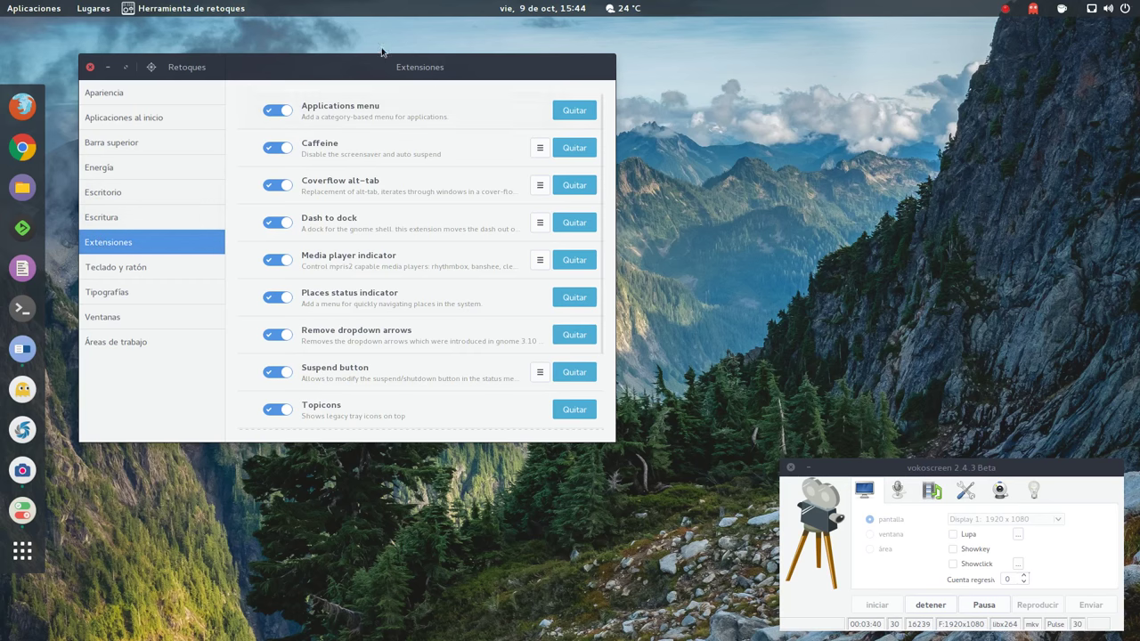
left_click_drag(365, 64, 388, 68)
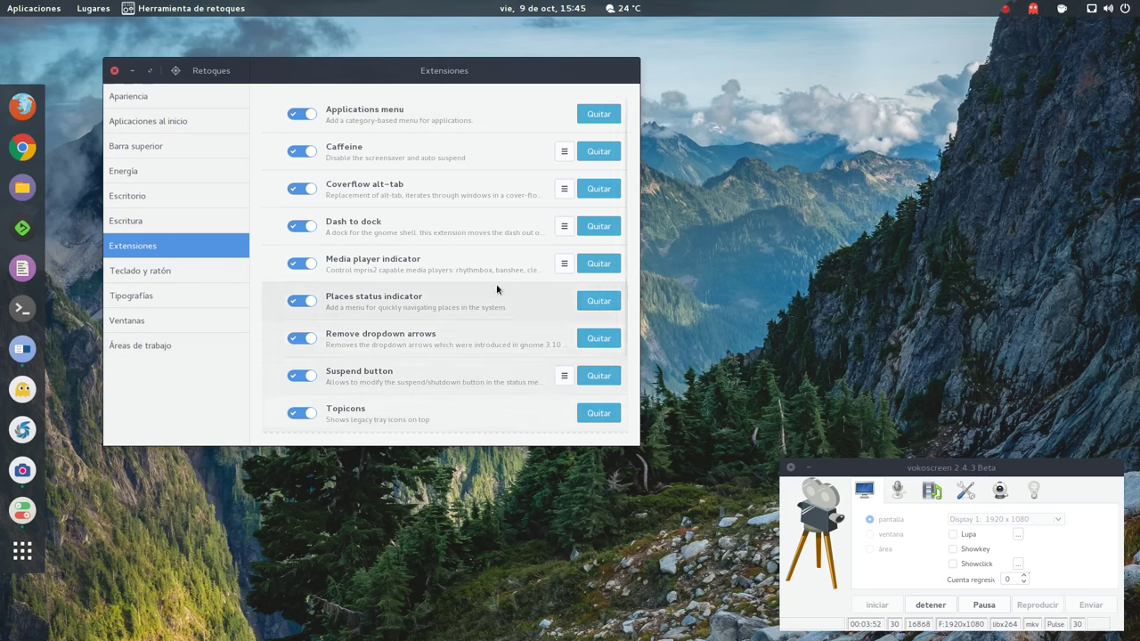
scroll(497, 288, "down", 3)
scroll(491, 288, "up", 3)
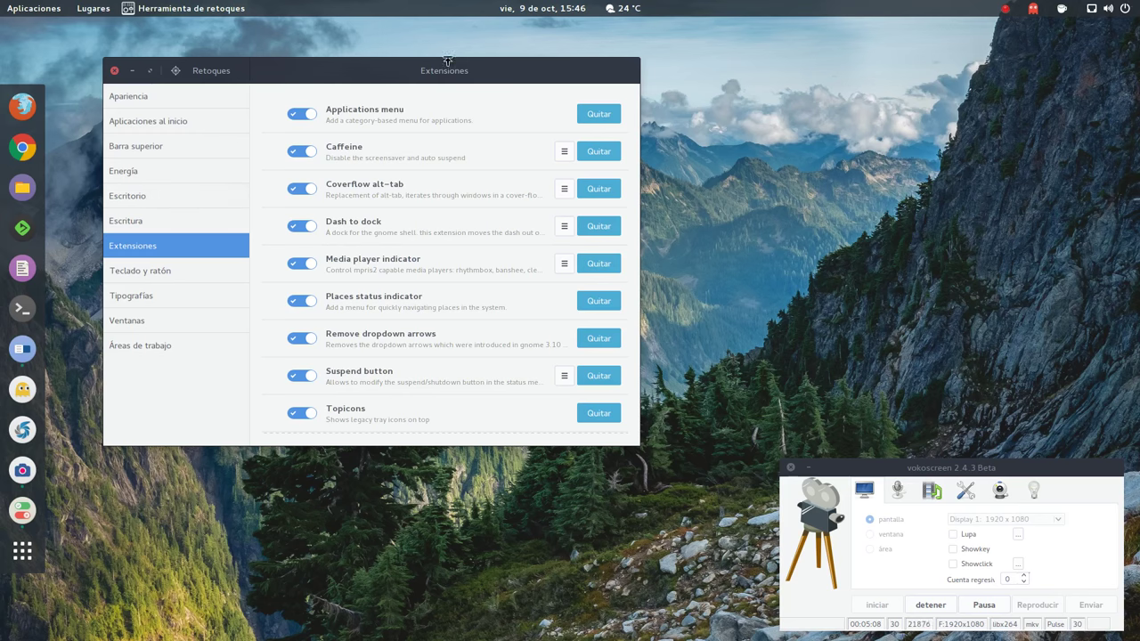
- Turn off every installed shell extension, from Applications menu and Caffeine through User themes and Weather
left_click_drag(441, 70, 519, 90)
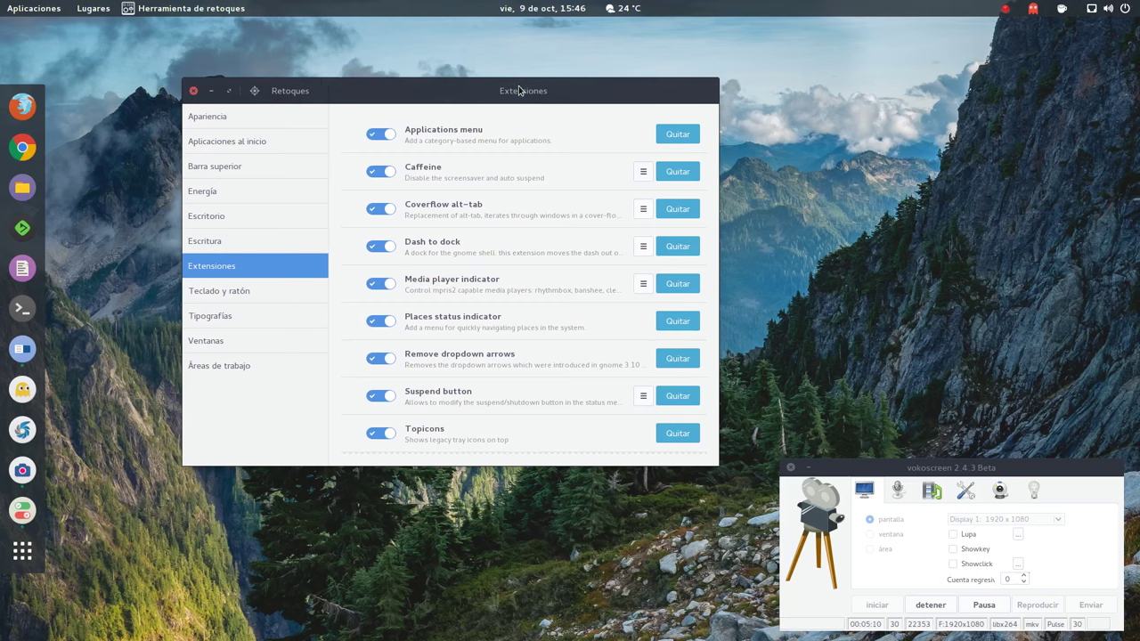
left_click(376, 138)
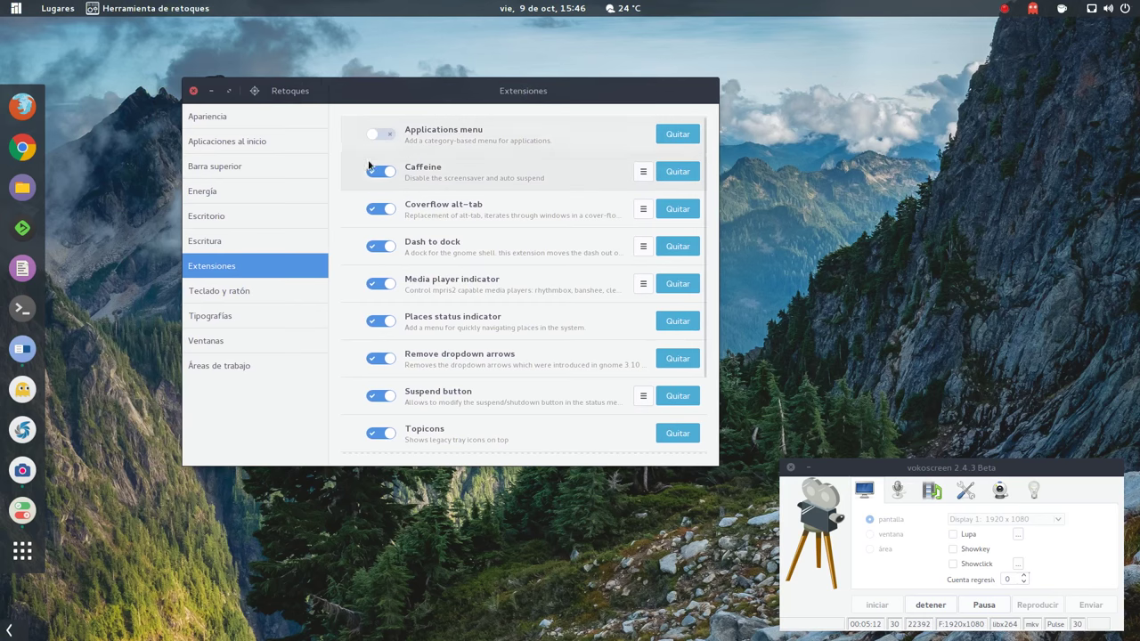
left_click(375, 172)
left_click(374, 213)
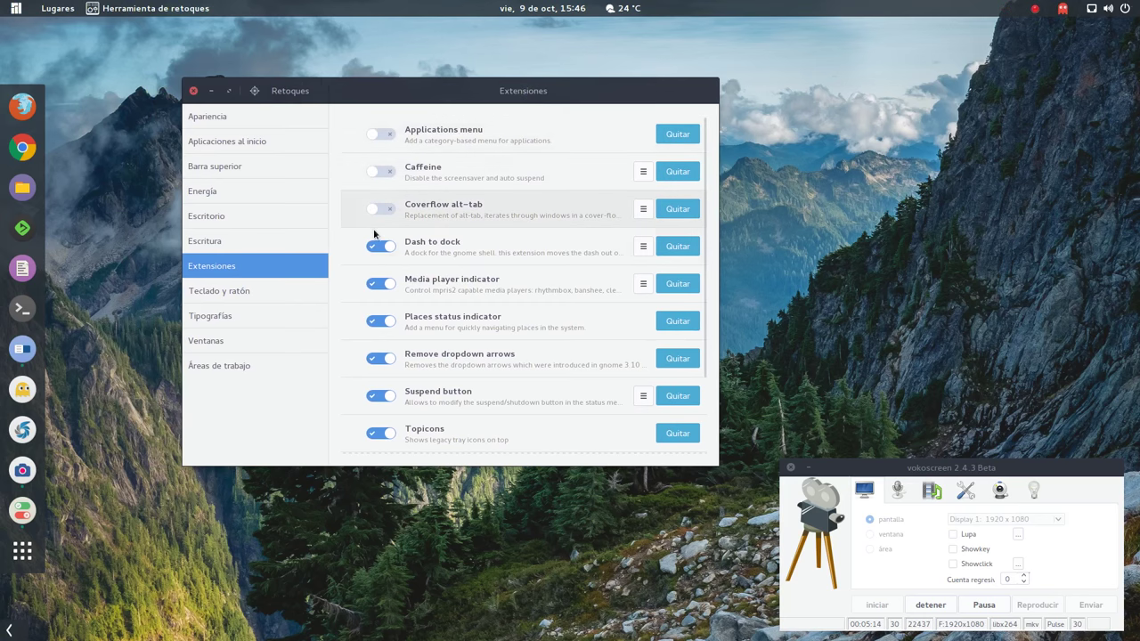
left_click(374, 284)
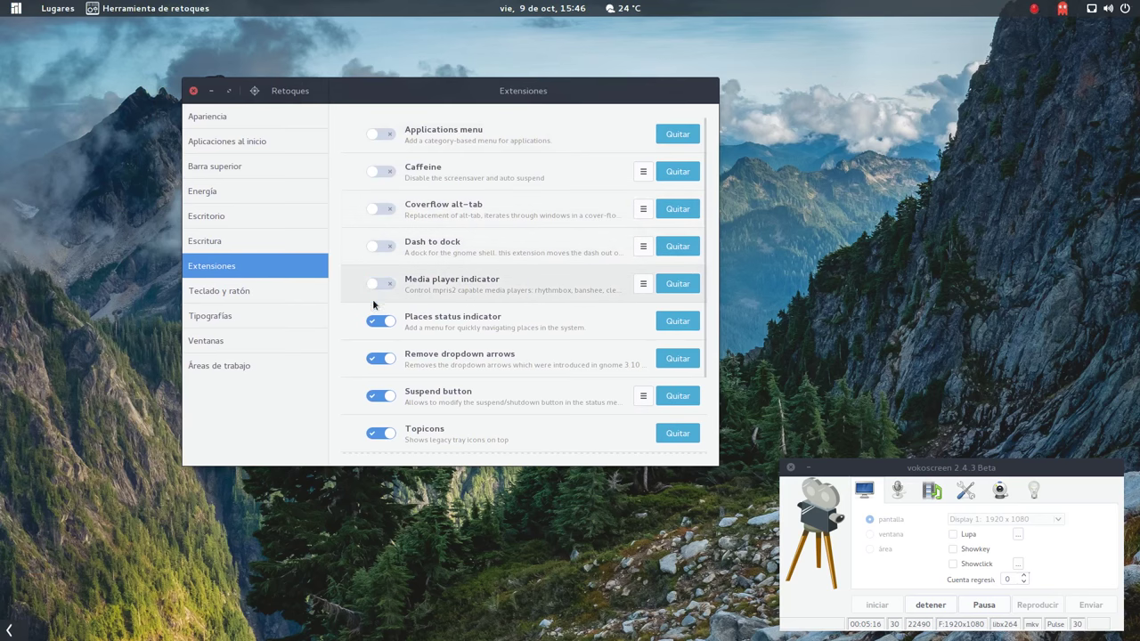
left_click(374, 321)
left_click(375, 358)
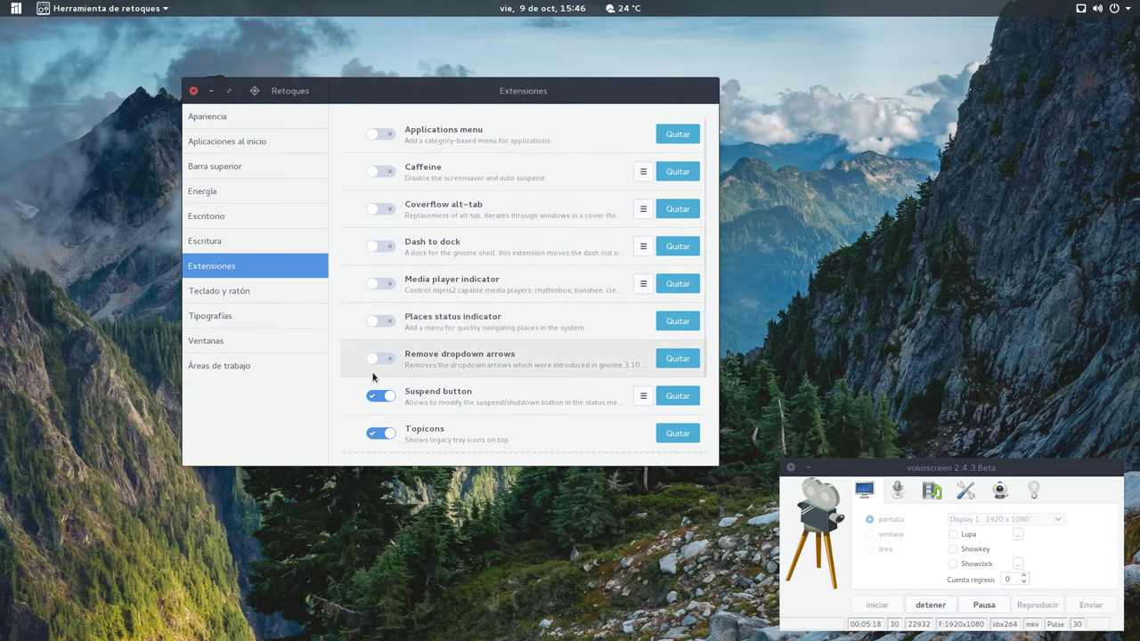
left_click(375, 395)
left_click(374, 431)
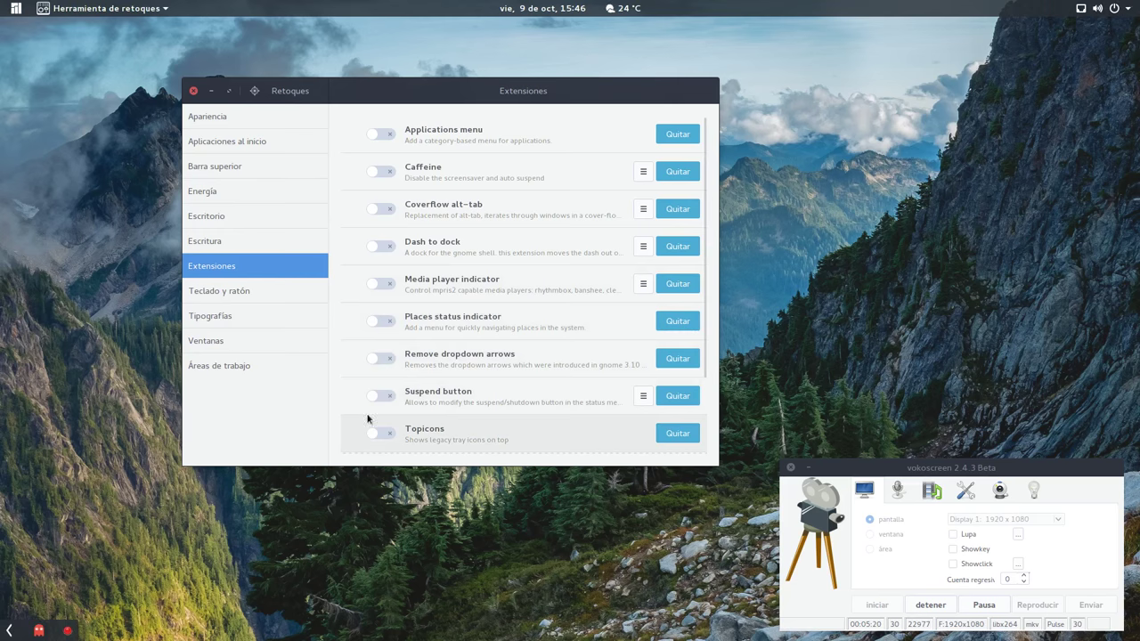
scroll(451, 348, "down", 3)
left_click(375, 375)
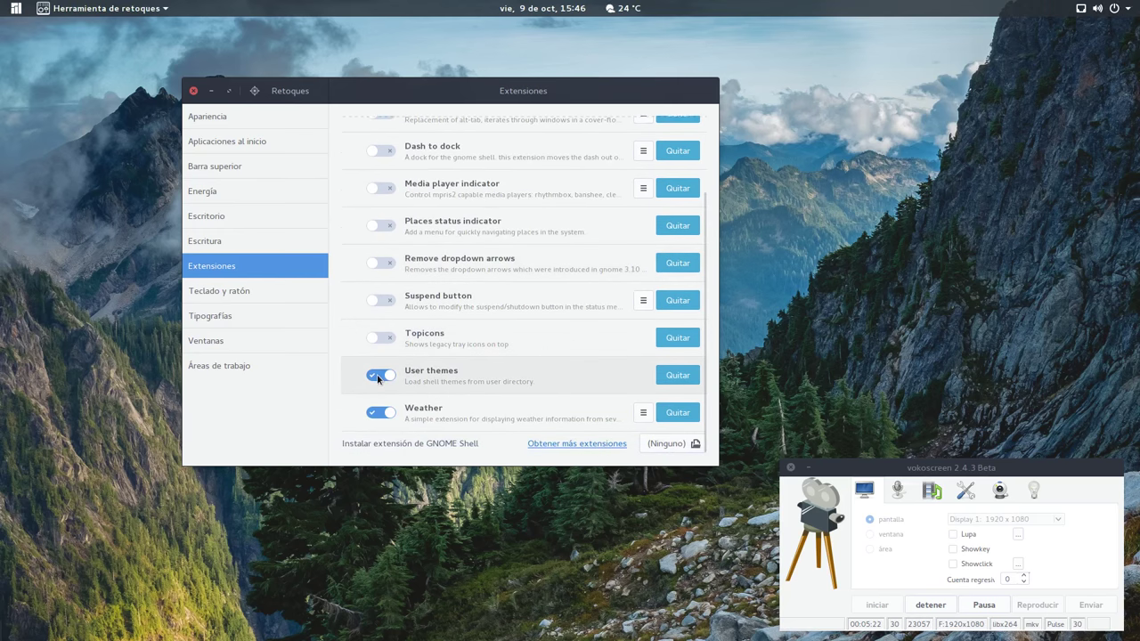
left_click(369, 416)
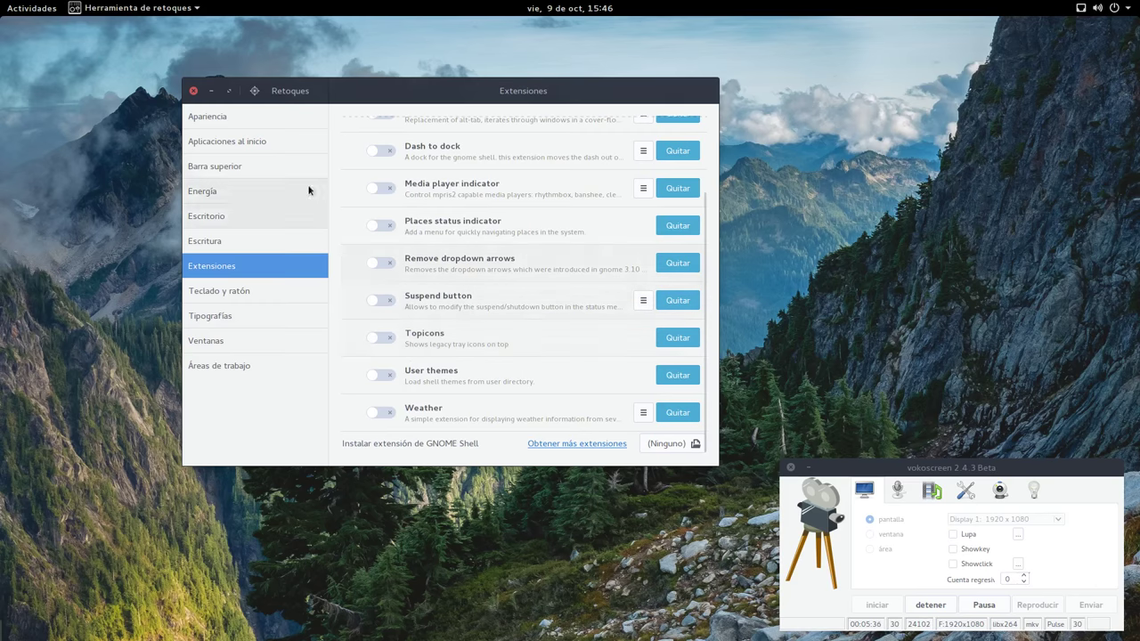
- Minimize the tweak tool, view a new enlarged terminal window from the activities overview, and close it
left_click(211, 90)
mouse_move(1, 1)
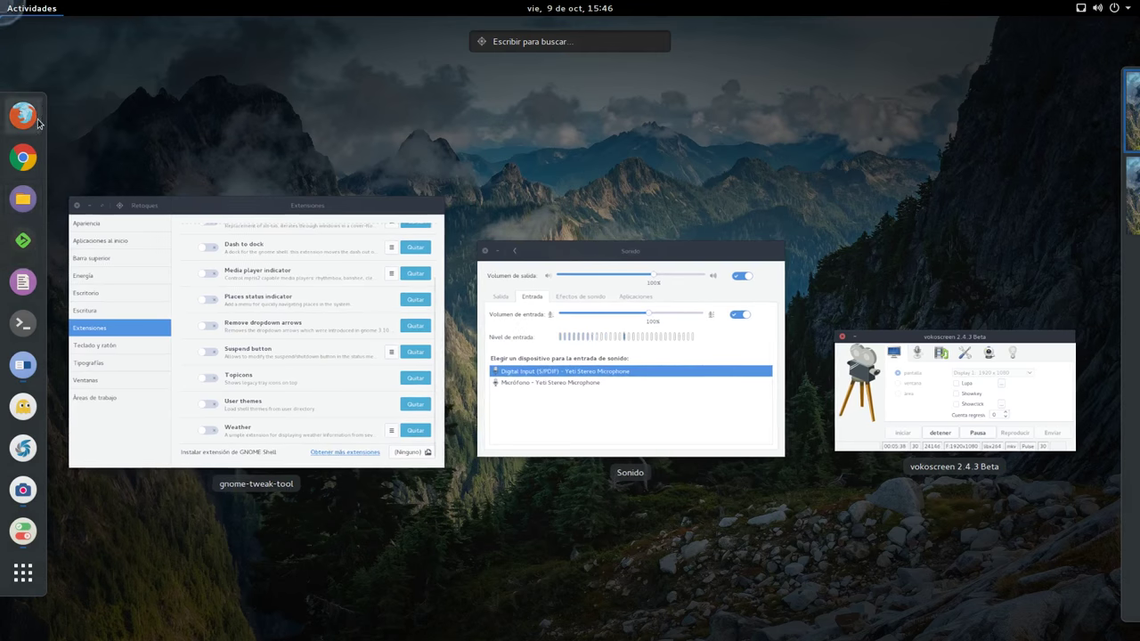
left_click(21, 322)
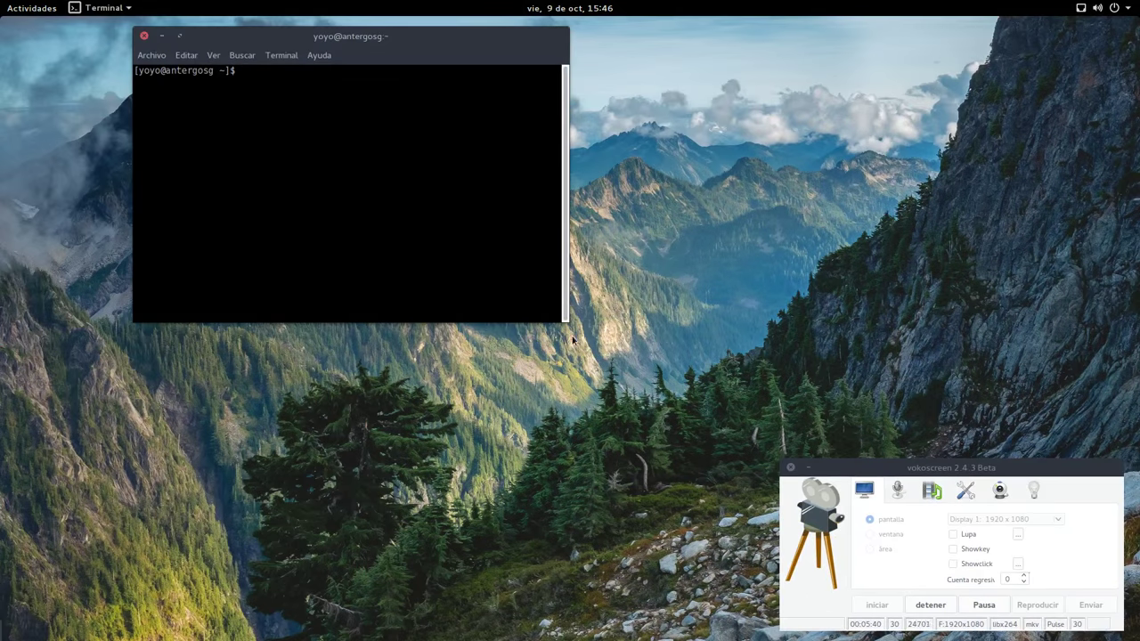
left_click_drag(569, 323, 789, 419)
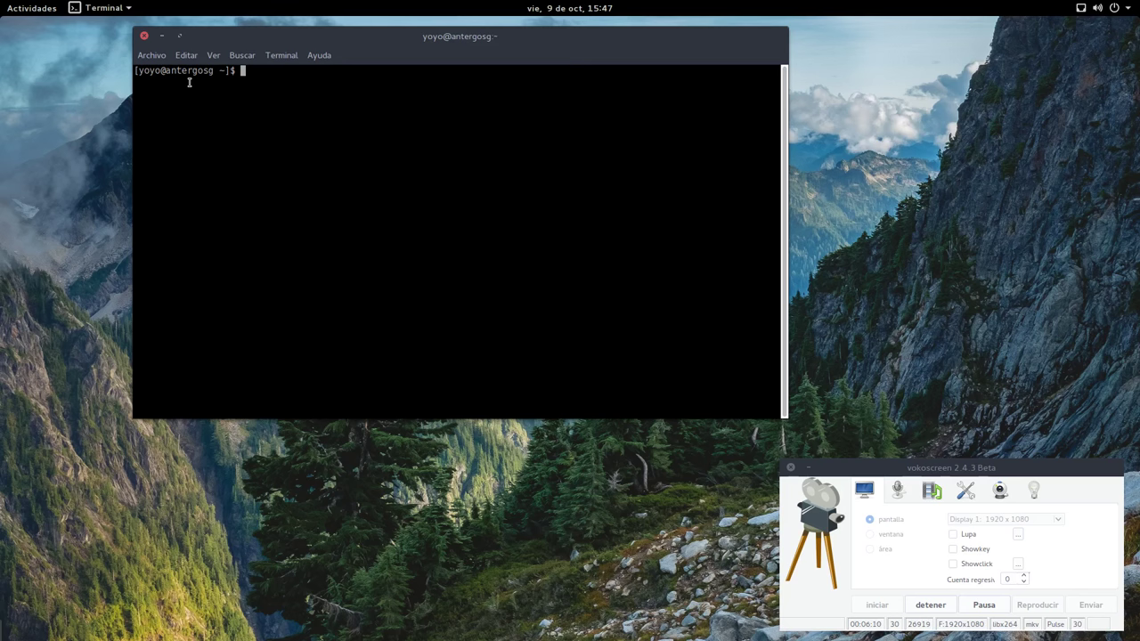
left_click(144, 37)
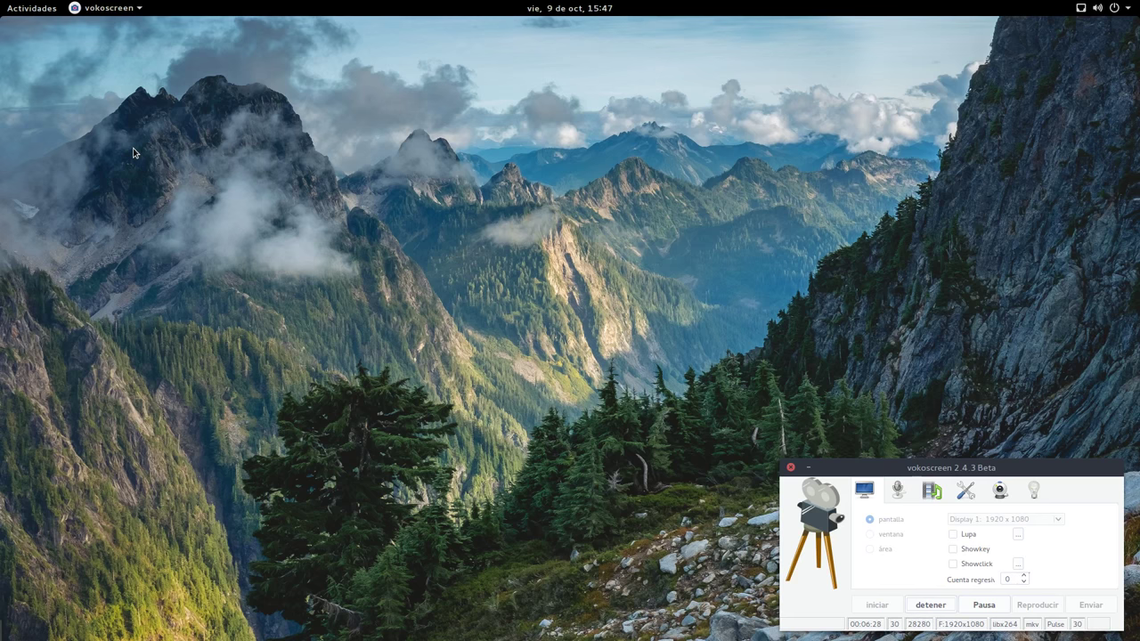
- Open the home folder in the file manager with a slightly smaller window, and display its view and sorting options
key("super")
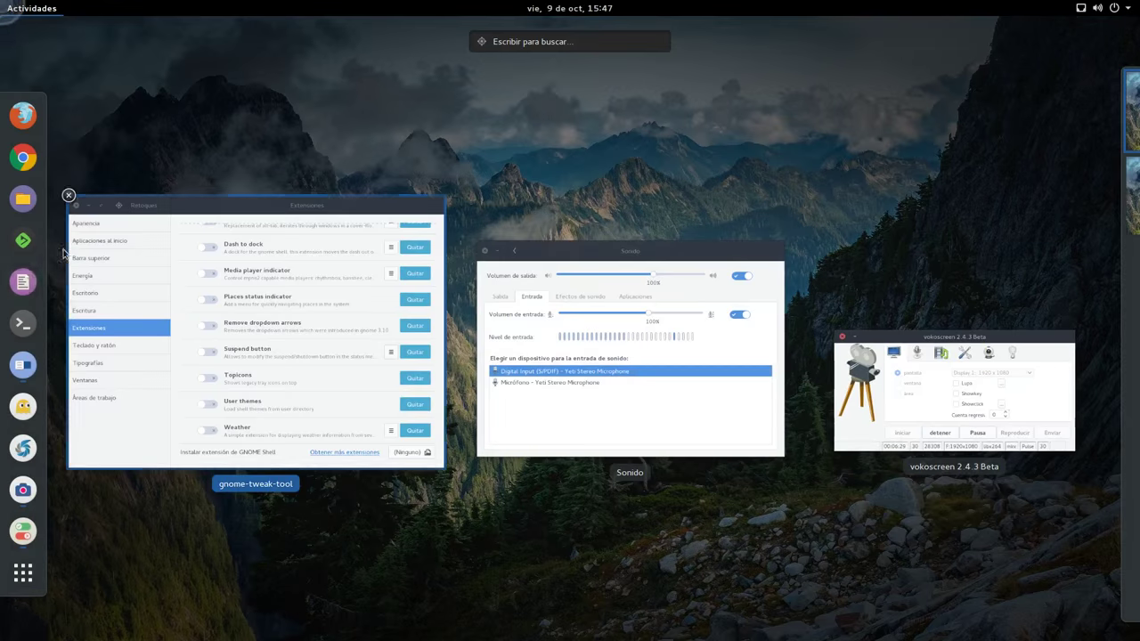
left_click(23, 200)
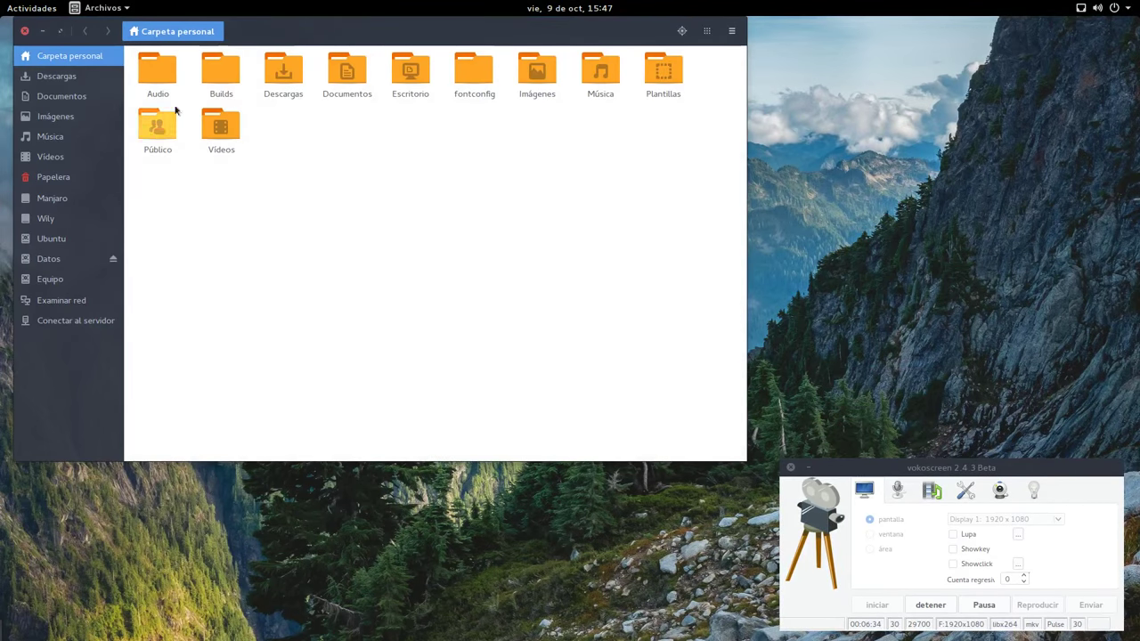
left_click_drag(304, 25, 338, 60)
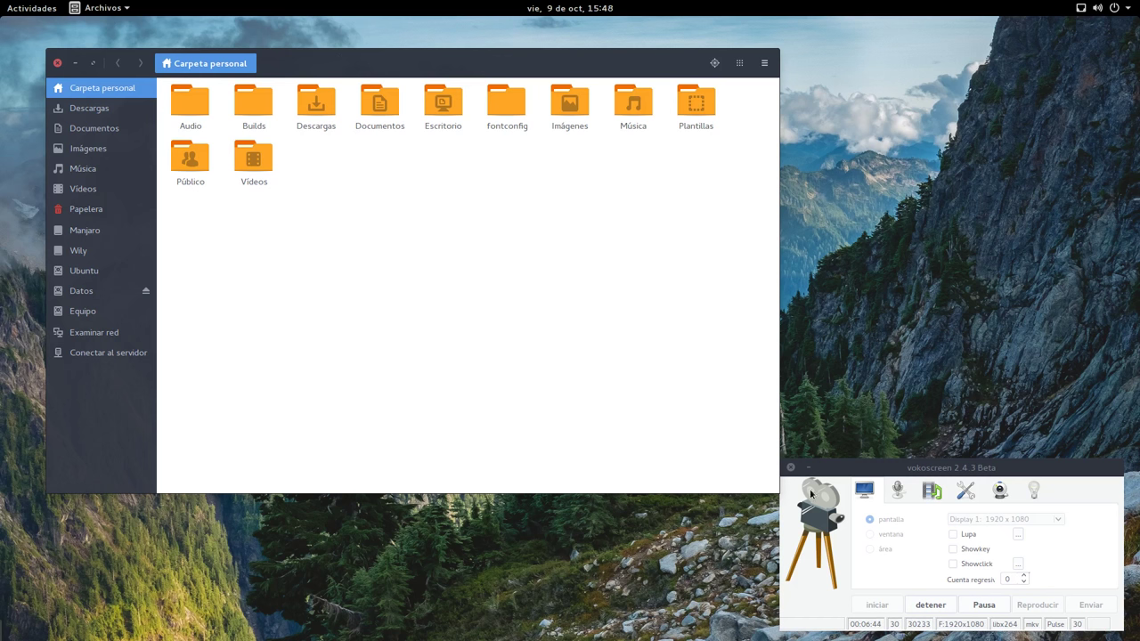
left_click_drag(773, 492, 719, 460)
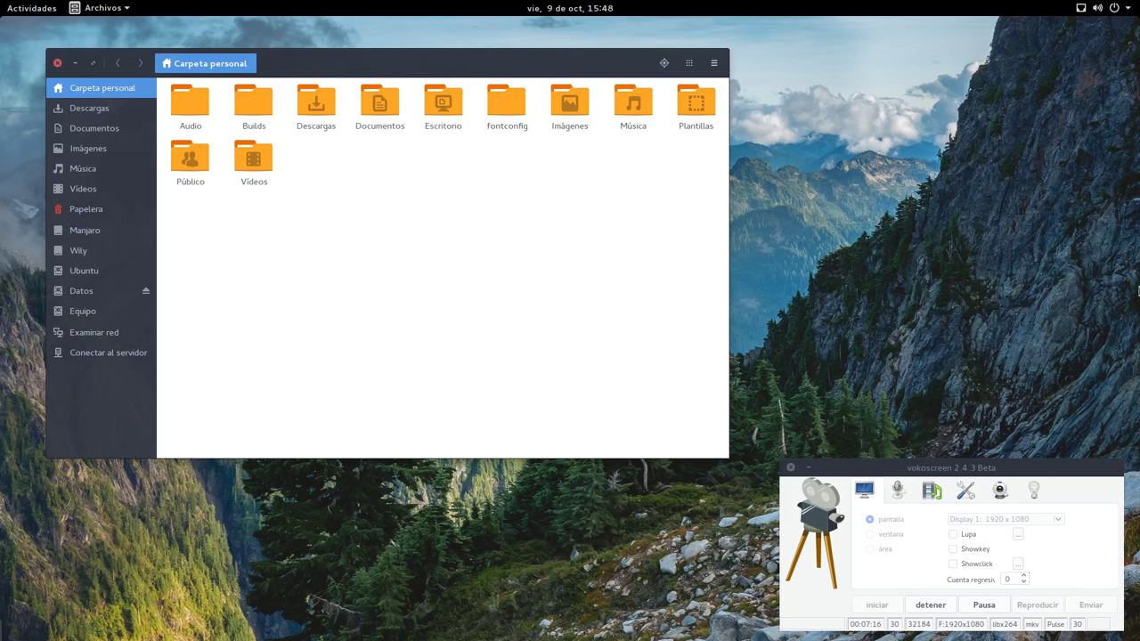
left_click(691, 70)
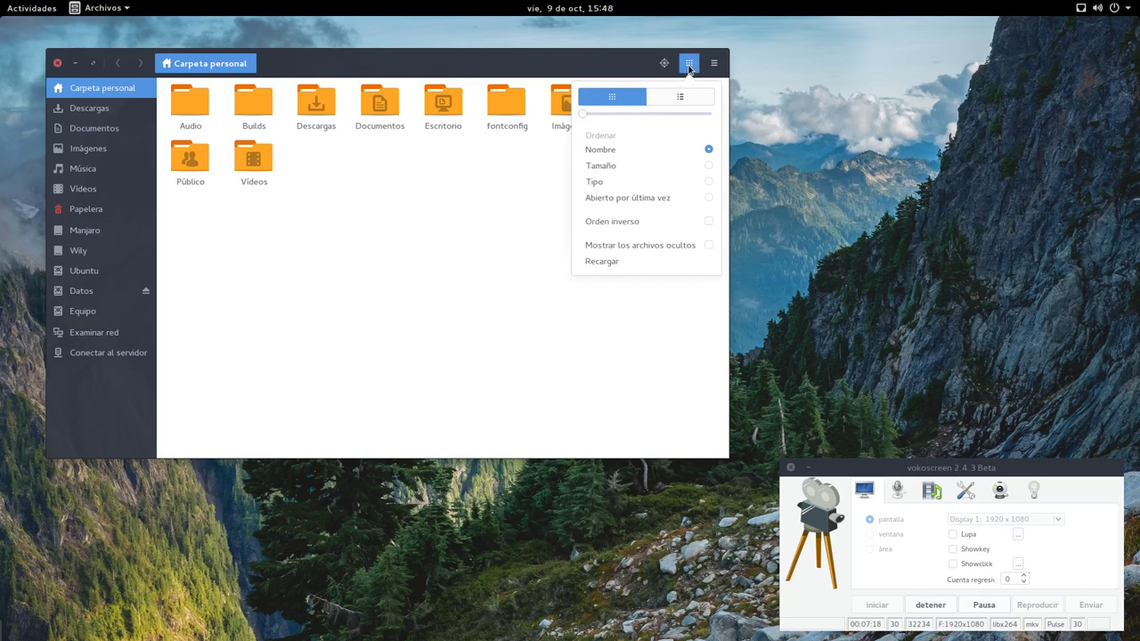
- Show hidden files in the home folder and browse to .local/share/gnome-shell/extensions
left_click(624, 245)
left_click(411, 264)
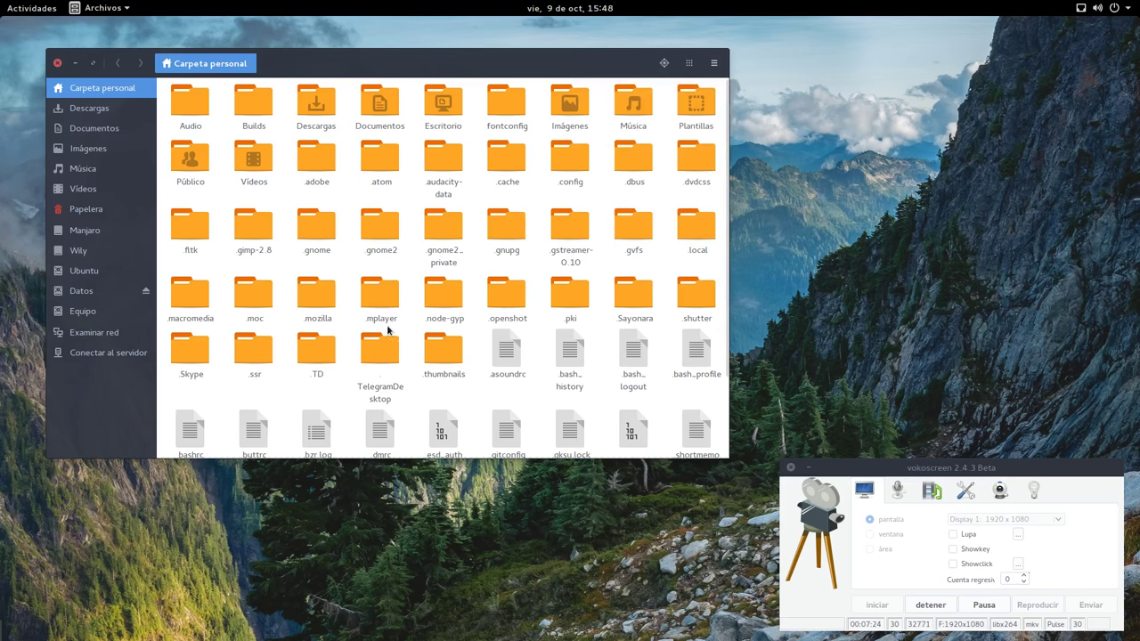
double_click(696, 230)
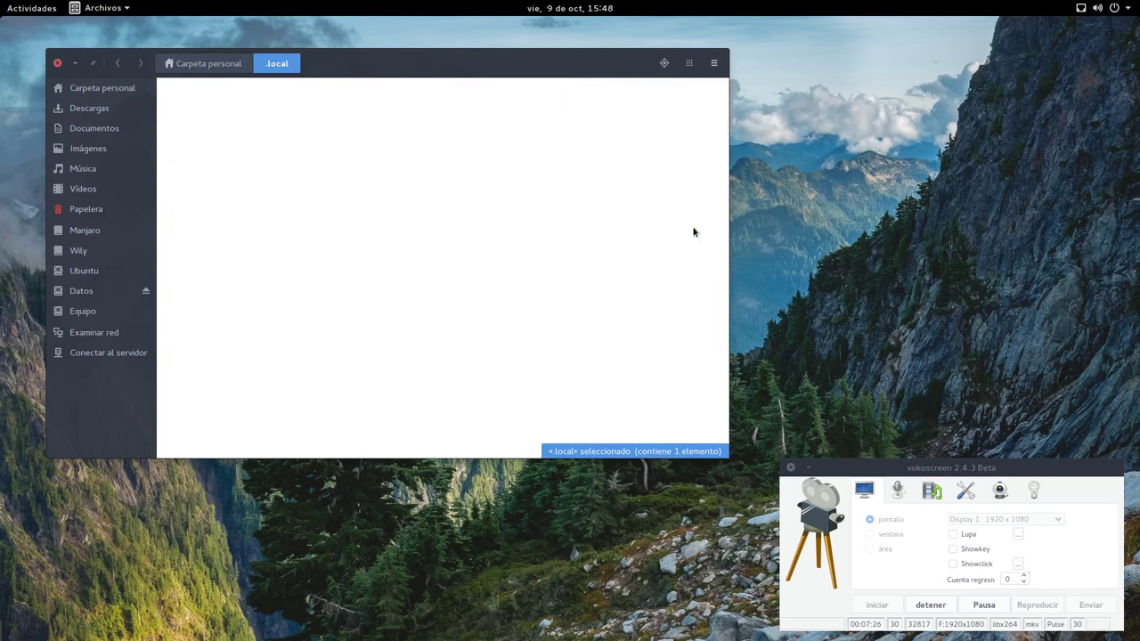
double_click(201, 120)
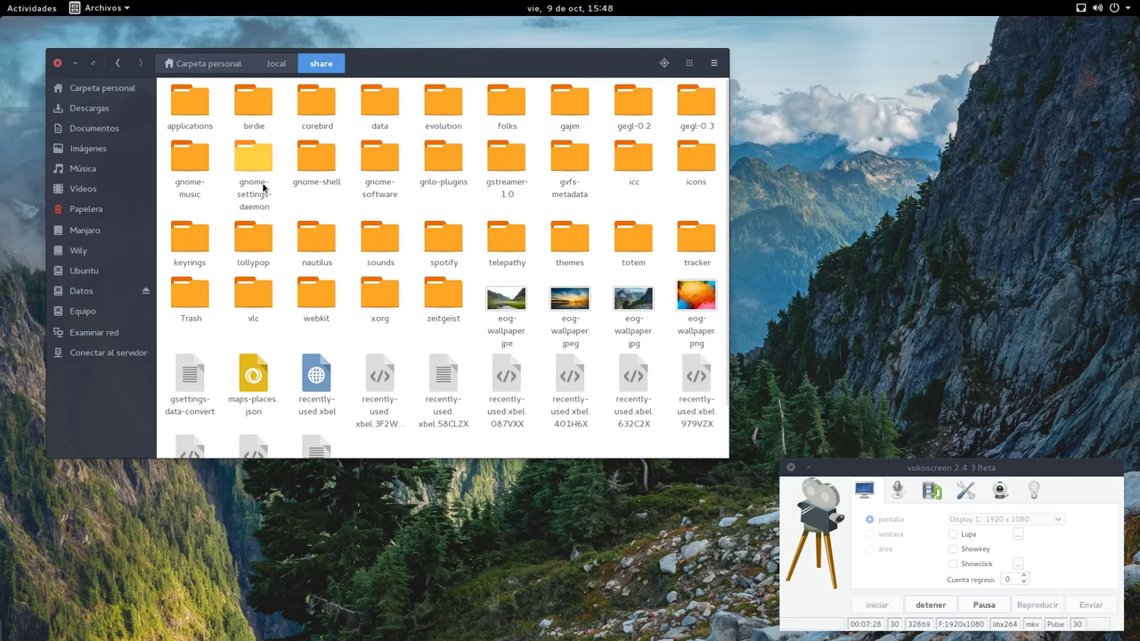
left_click(303, 156)
double_click(303, 156)
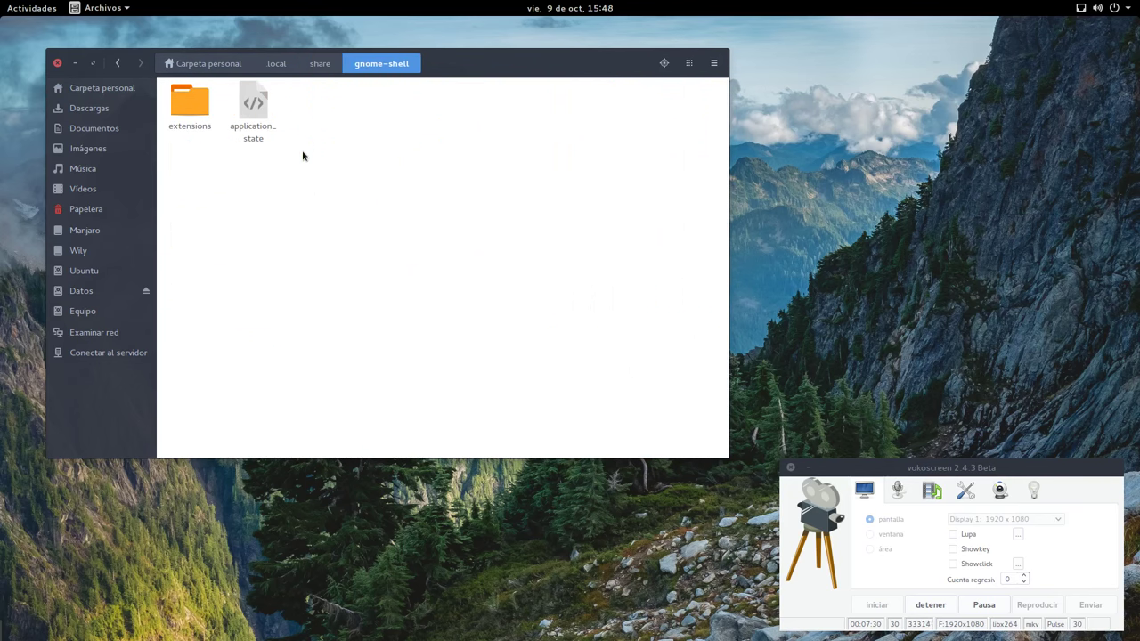
double_click(189, 100)
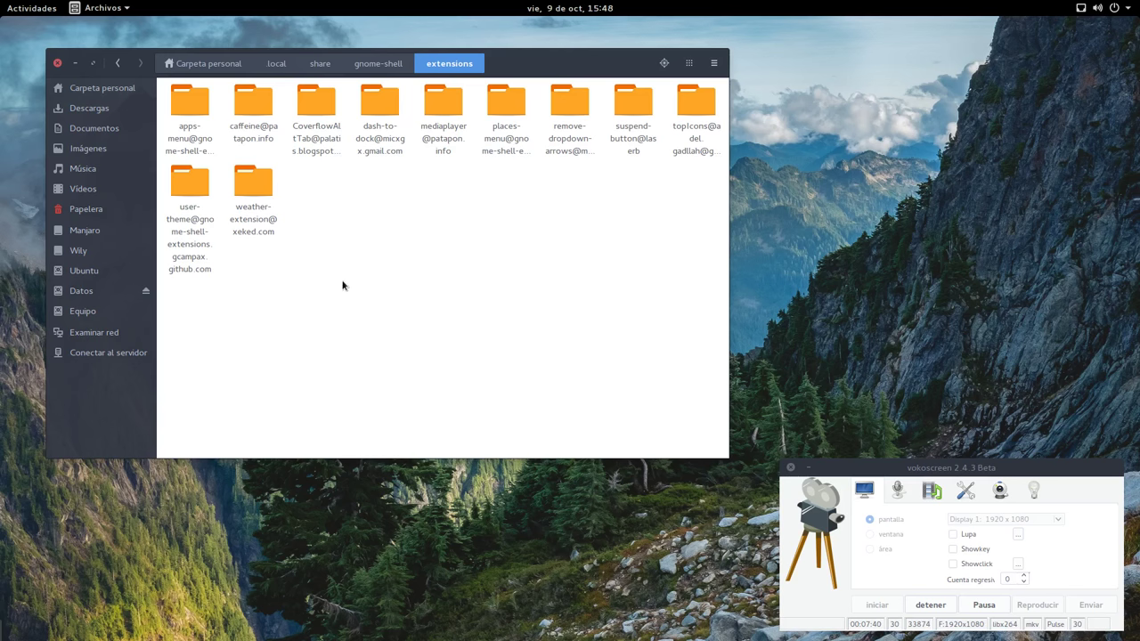
- Open metadata.json from the apps-menu extension folder in gedit and move its window so the file manager shows behind it
left_click(196, 111)
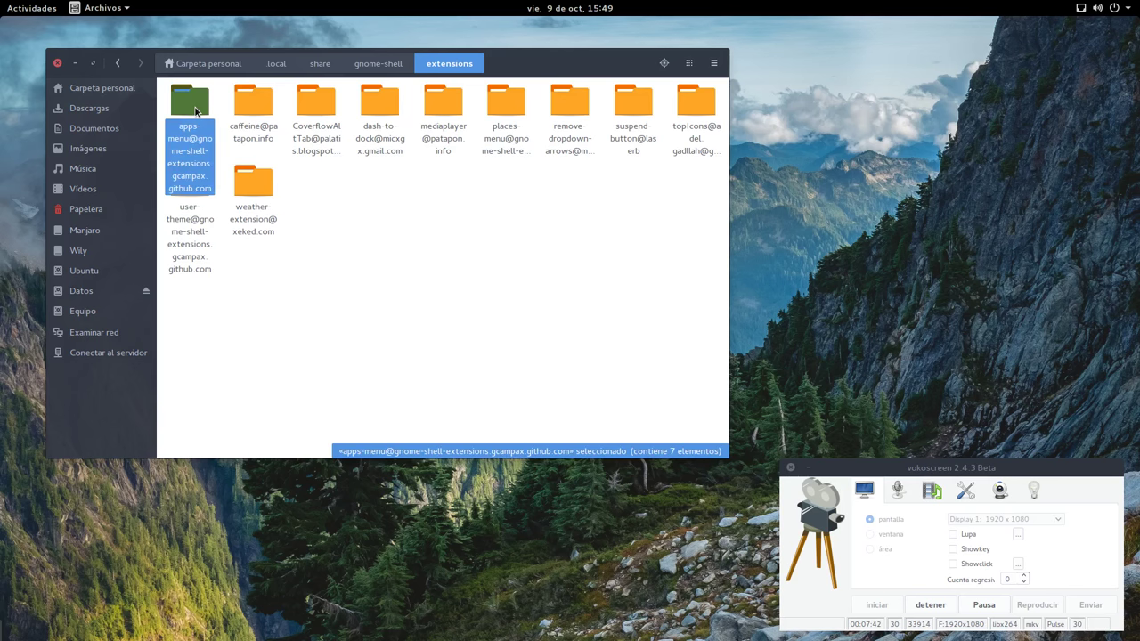
mouse_move(2, 2)
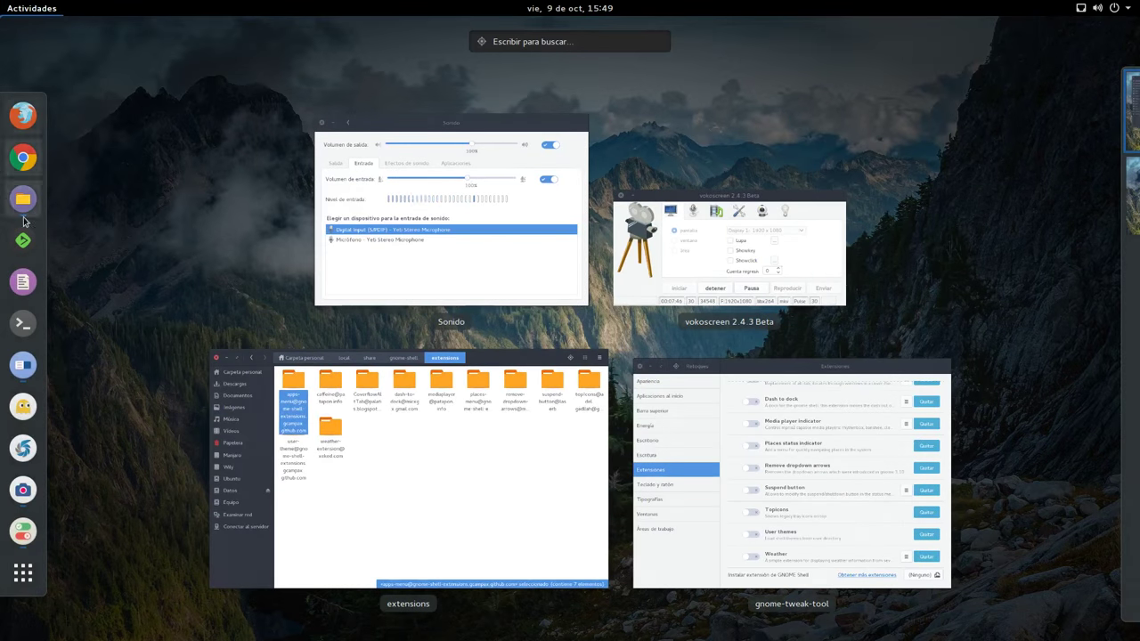
left_click(3, 4)
double_click(181, 93)
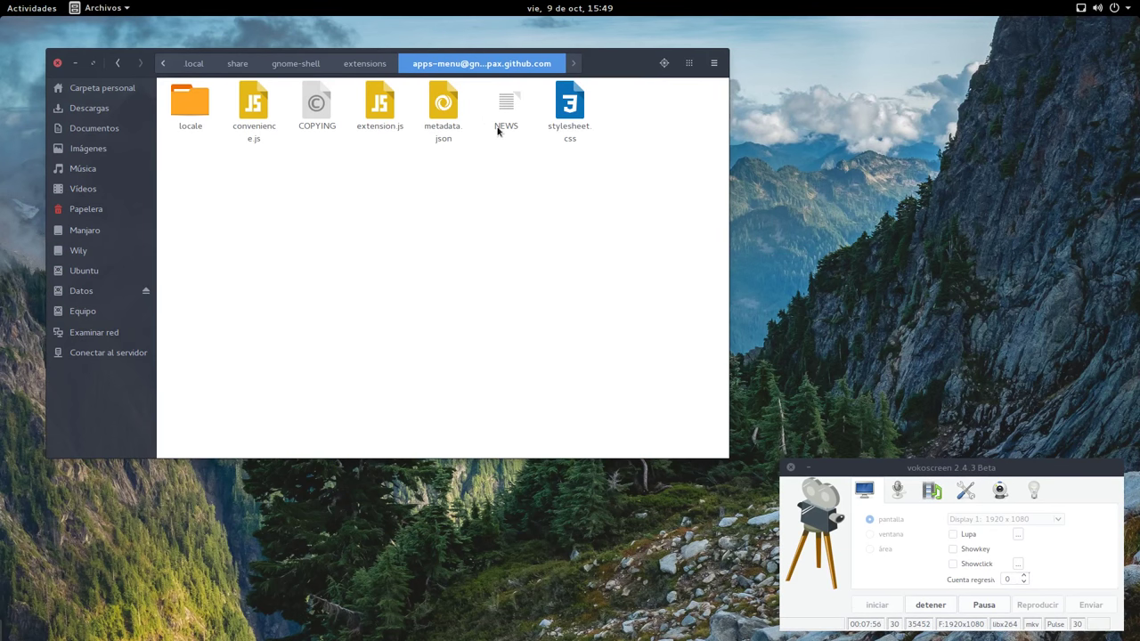
left_click(447, 106)
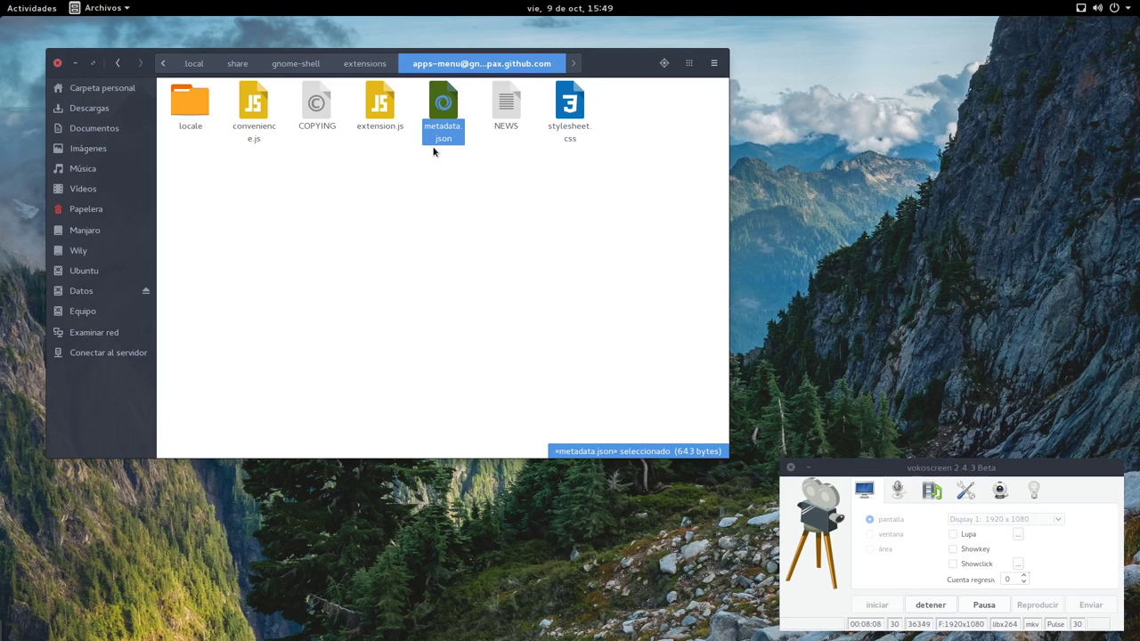
right_click(445, 106)
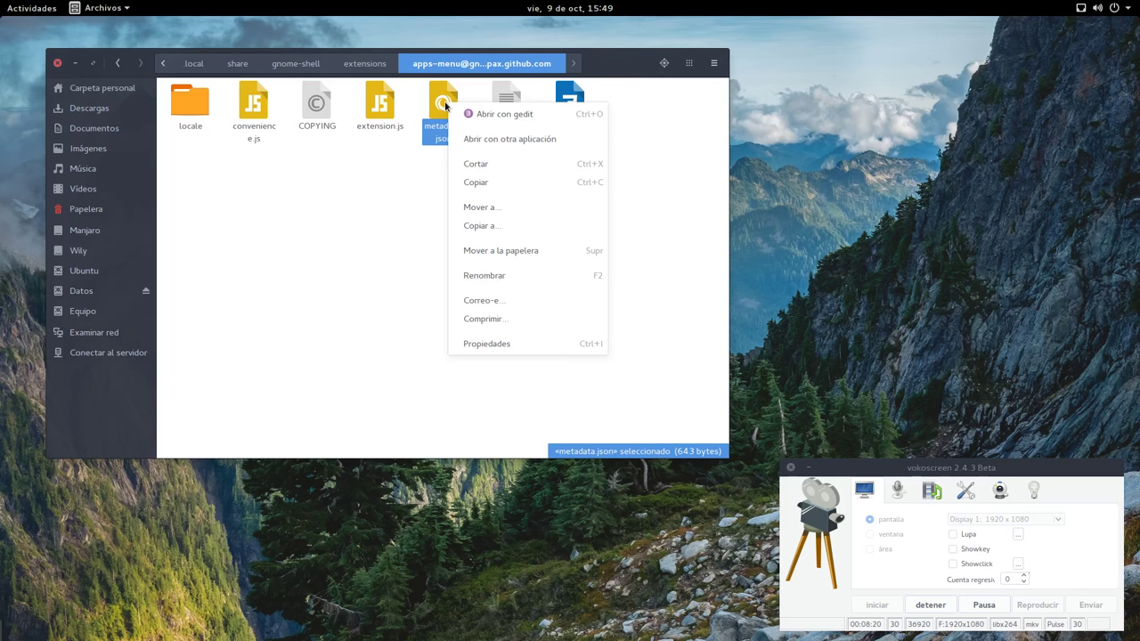
left_click(529, 119)
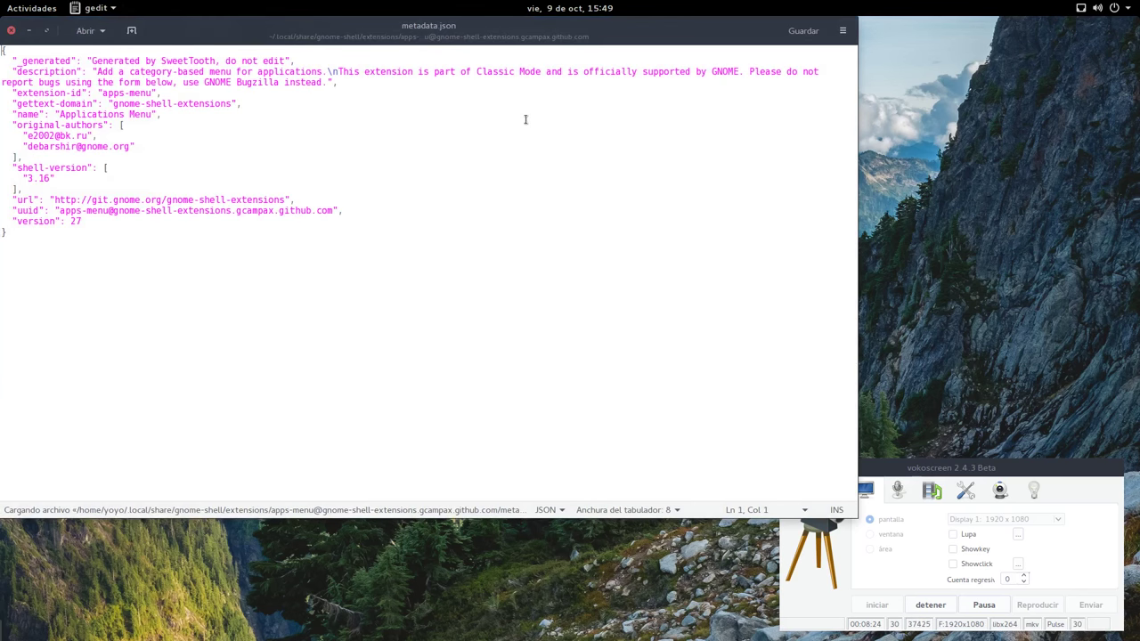
left_click_drag(403, 26, 555, 170)
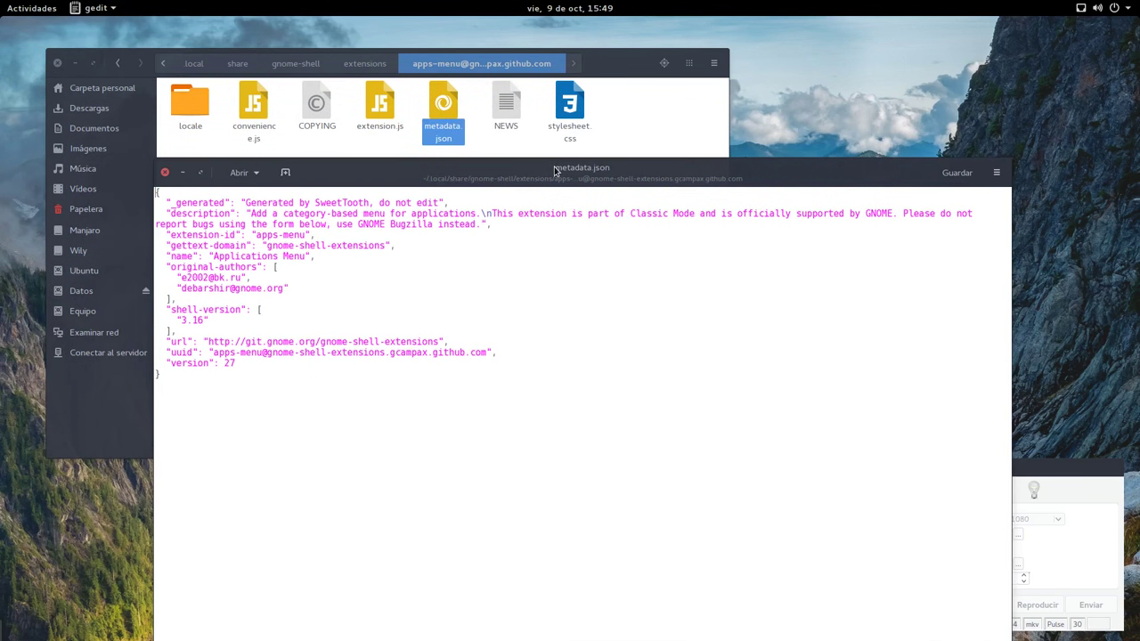
- Highlight the shell-version entry, add "3.18" after "3.16" as a demonstration, and close the file without saving
left_click_drag(211, 320, 176, 320)
left_click_drag(264, 310, 165, 310)
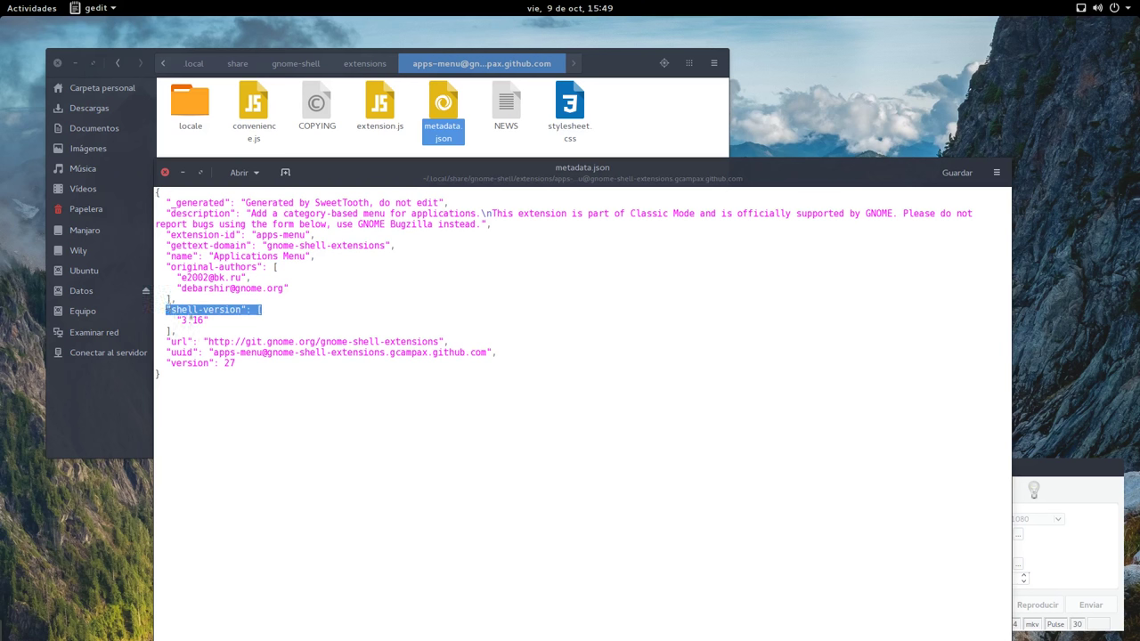
left_click_drag(235, 321, 165, 319)
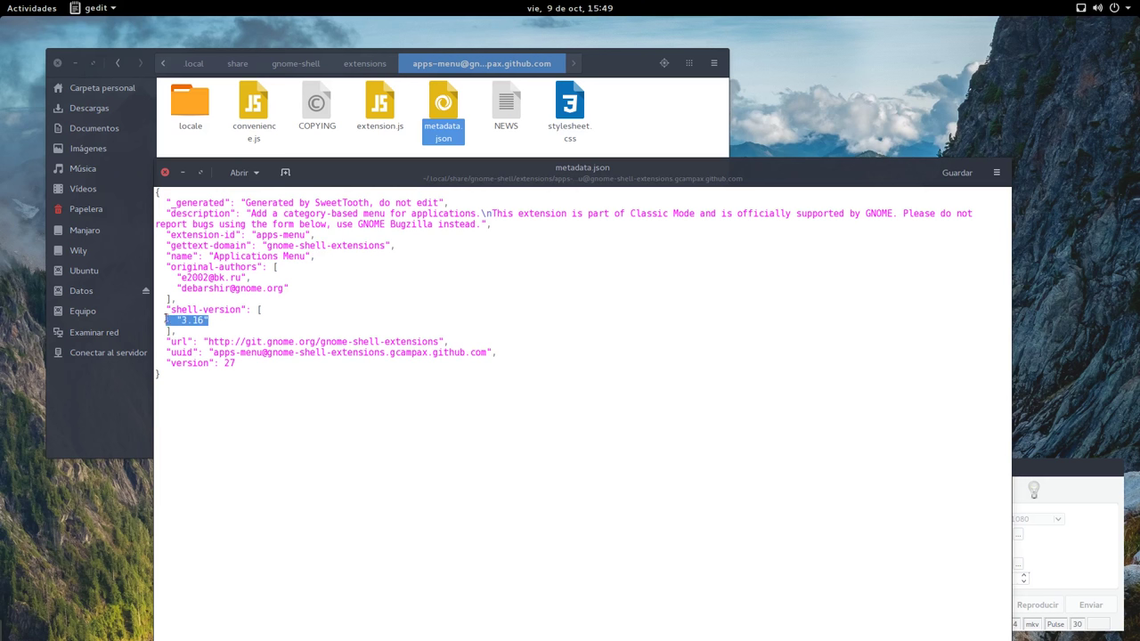
left_click(234, 319)
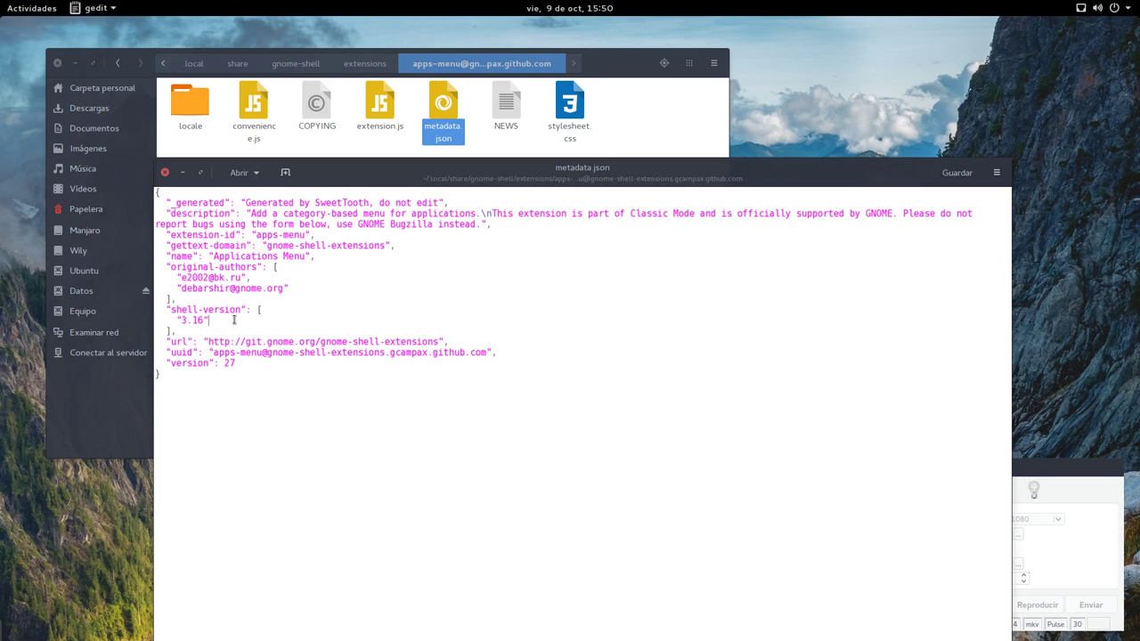
type("\"3.18\"")
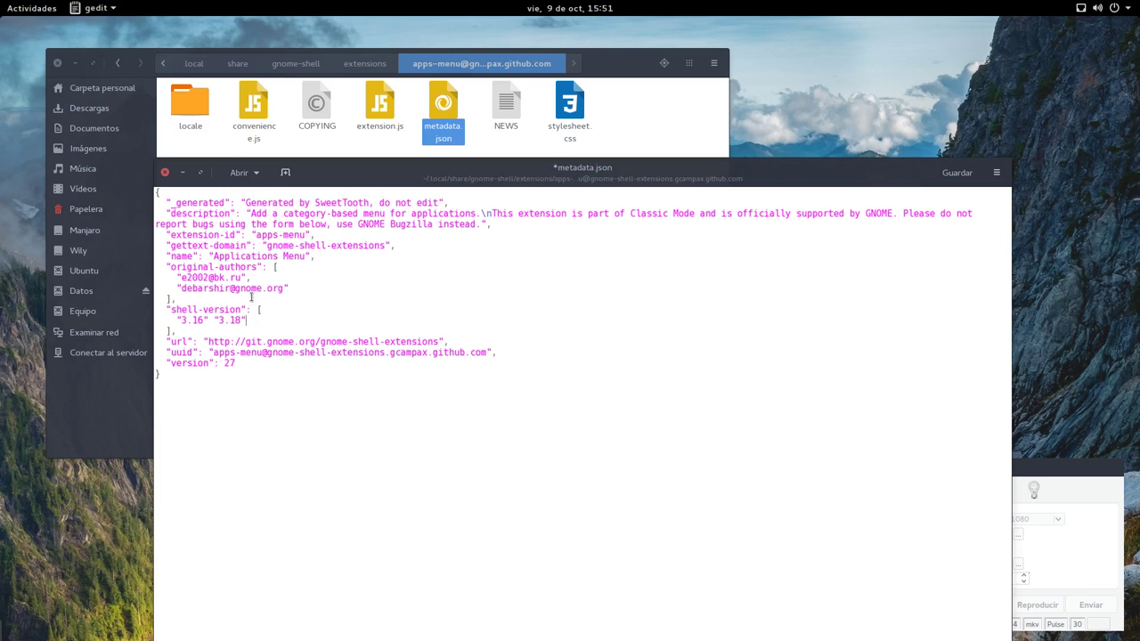
left_click(165, 172)
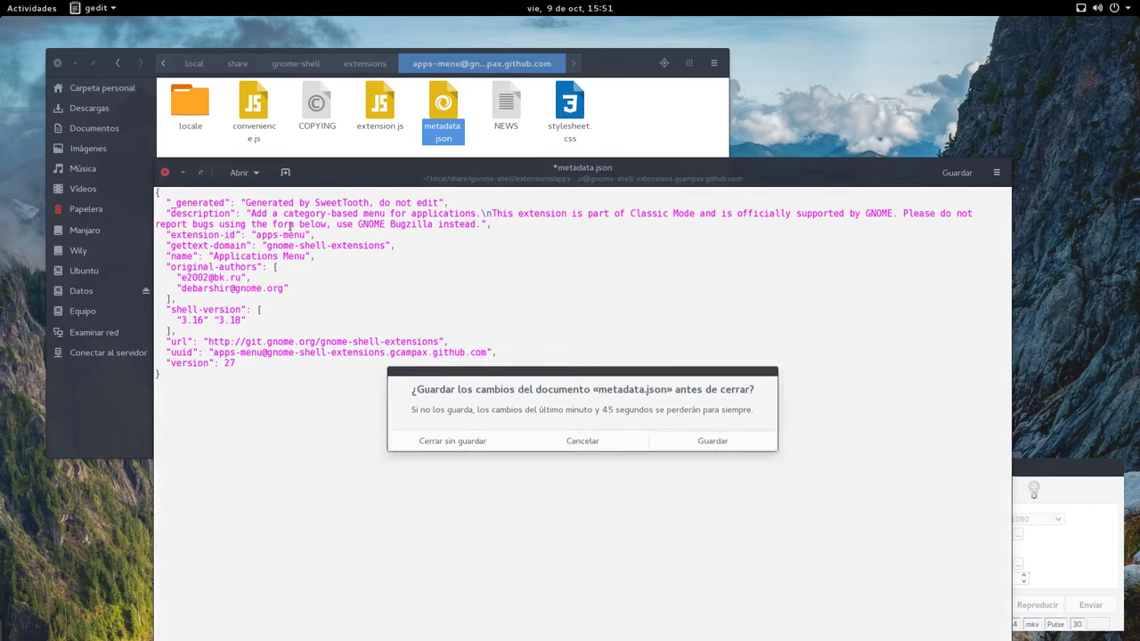
left_click(463, 446)
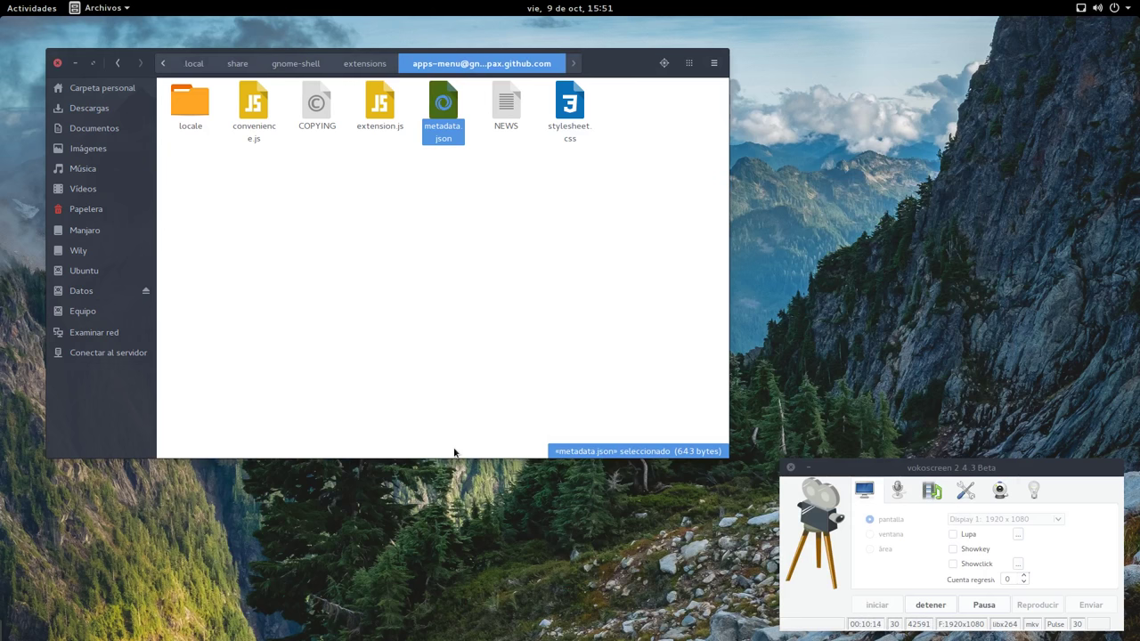
- Return to the extensions folder and open the dash-to-dock extension's metadata.json in gedit, moving its window away from the screen corner
left_click(357, 61)
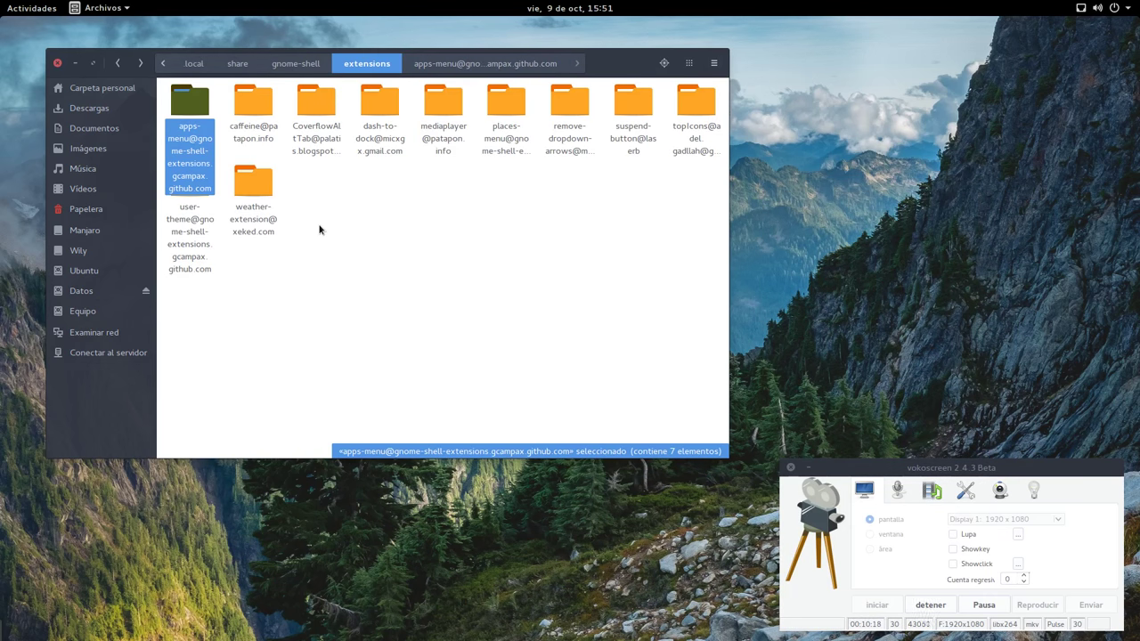
double_click(383, 109)
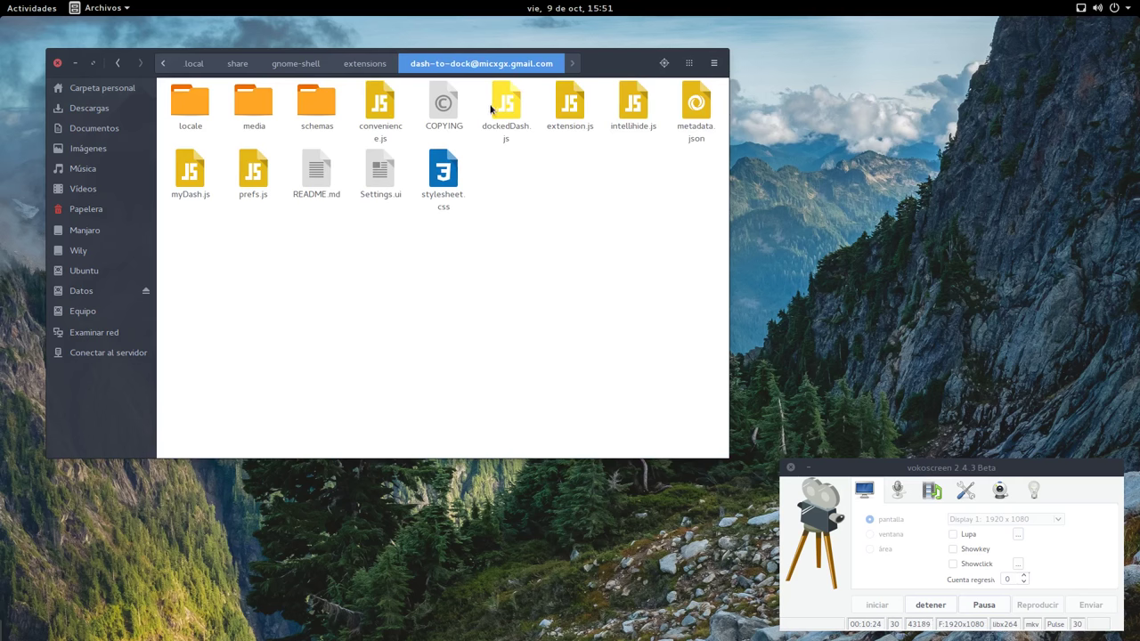
left_click(696, 105)
right_click(697, 108)
left_click(732, 119)
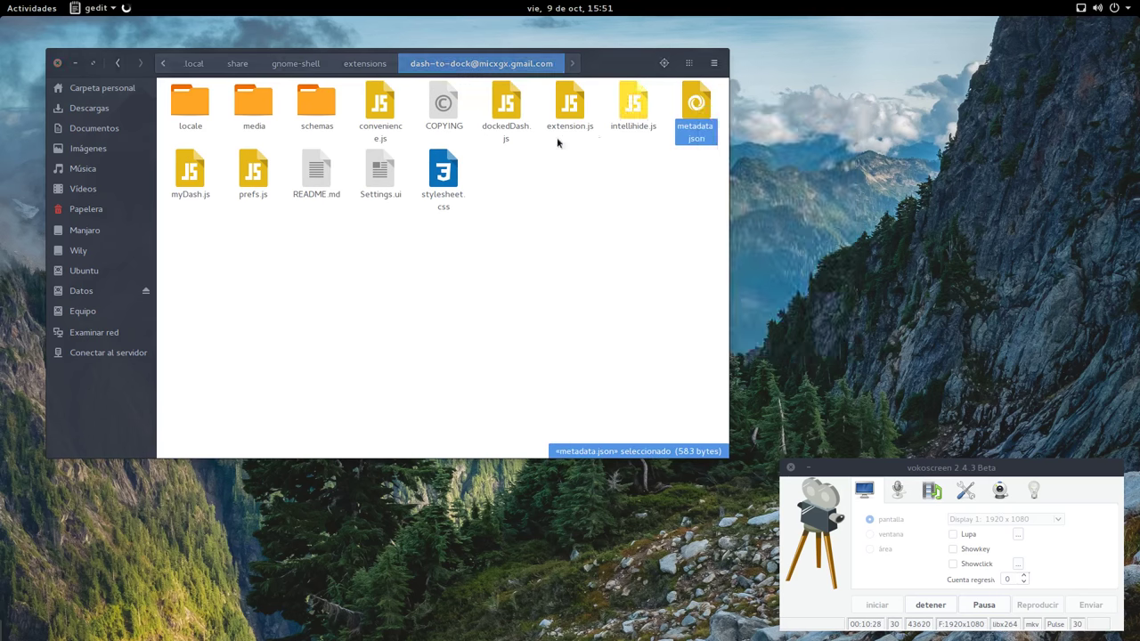
left_click_drag(255, 36, 416, 91)
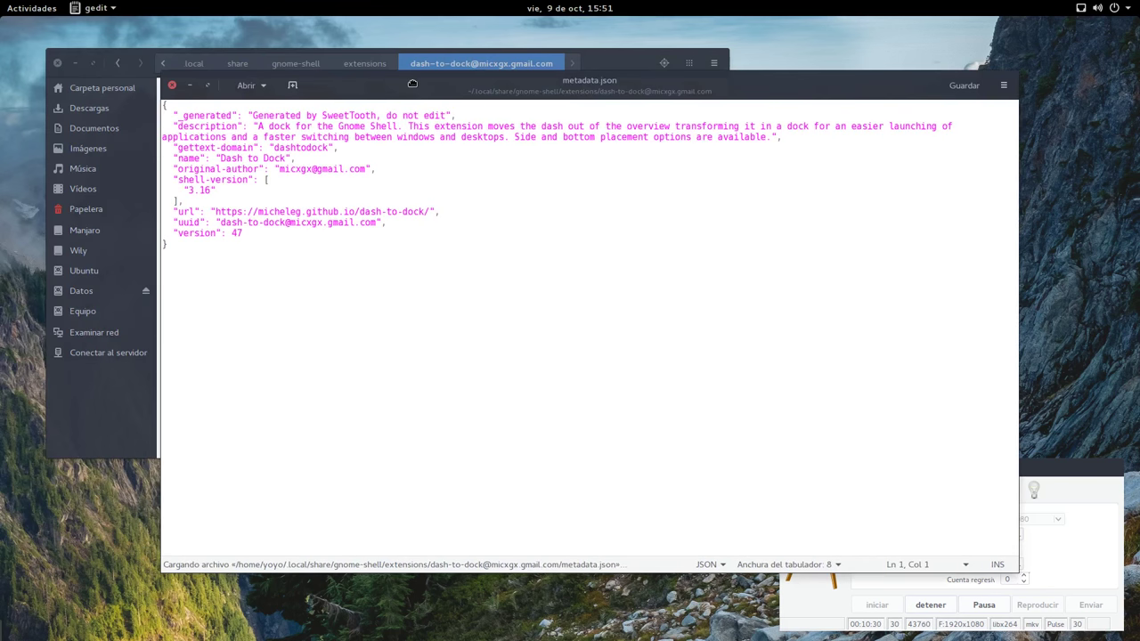
- Add "3.18" after "3.16" in dash-to-dock's shell-version list and close the file without saving
left_click(228, 190)
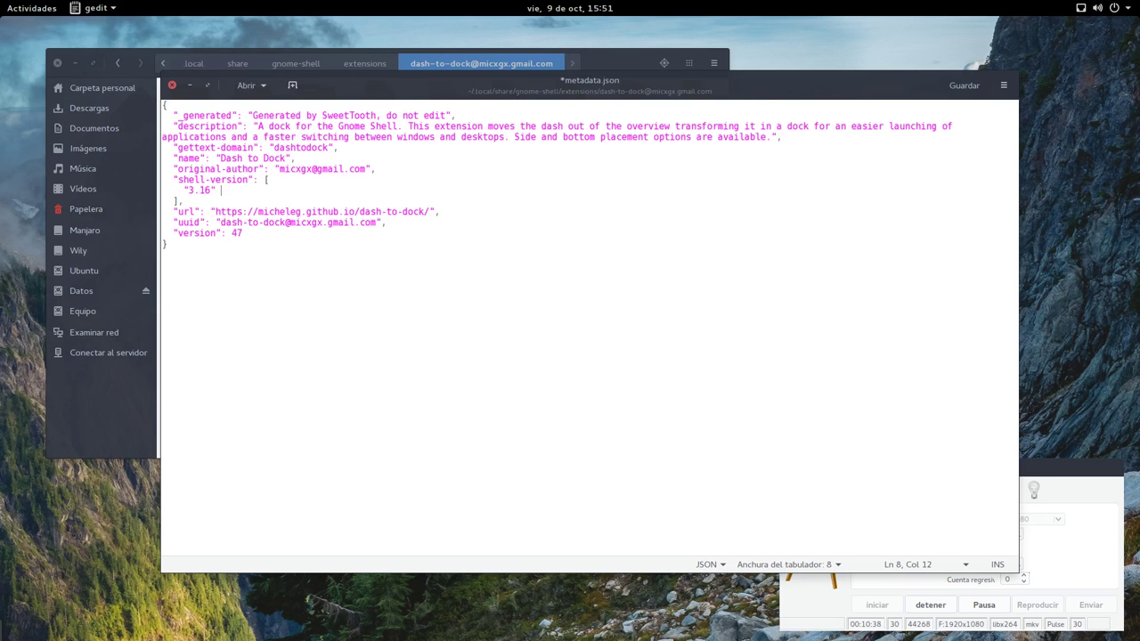
type("\"3.18\"")
left_click(173, 86)
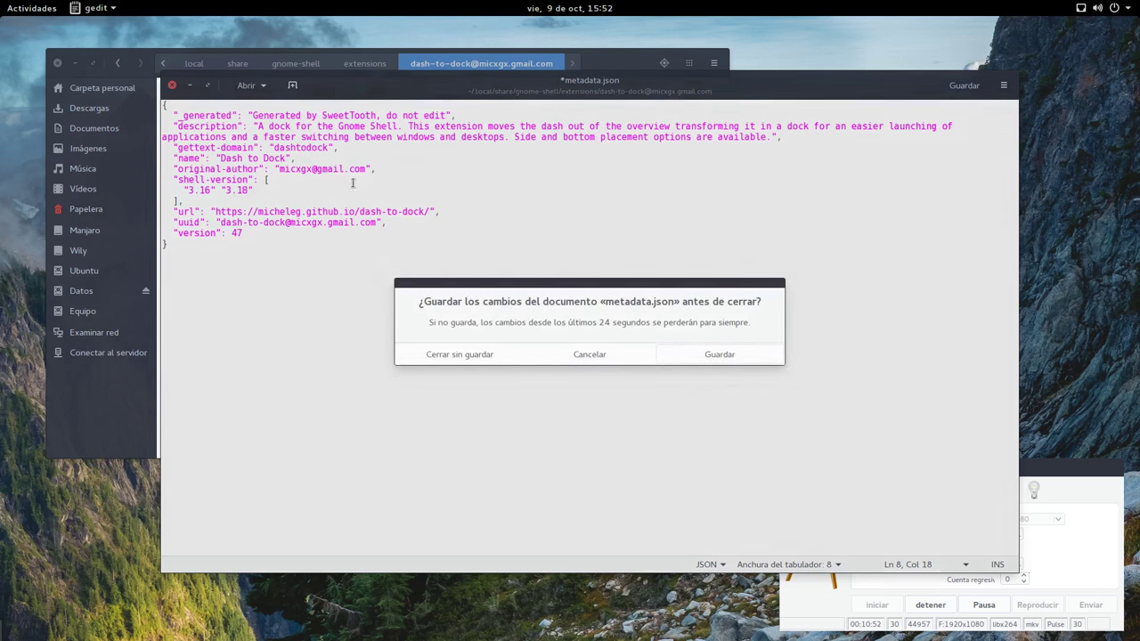
left_click(449, 356)
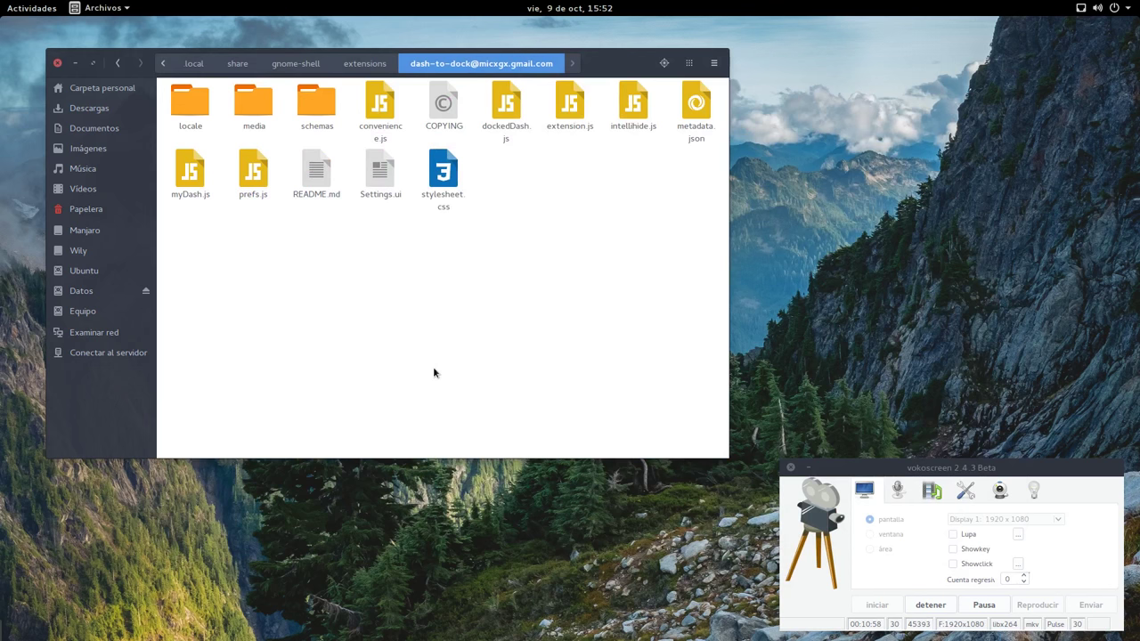
- Go back to the extensions folder, clear the selection, and briefly view the system menu
left_click(357, 64)
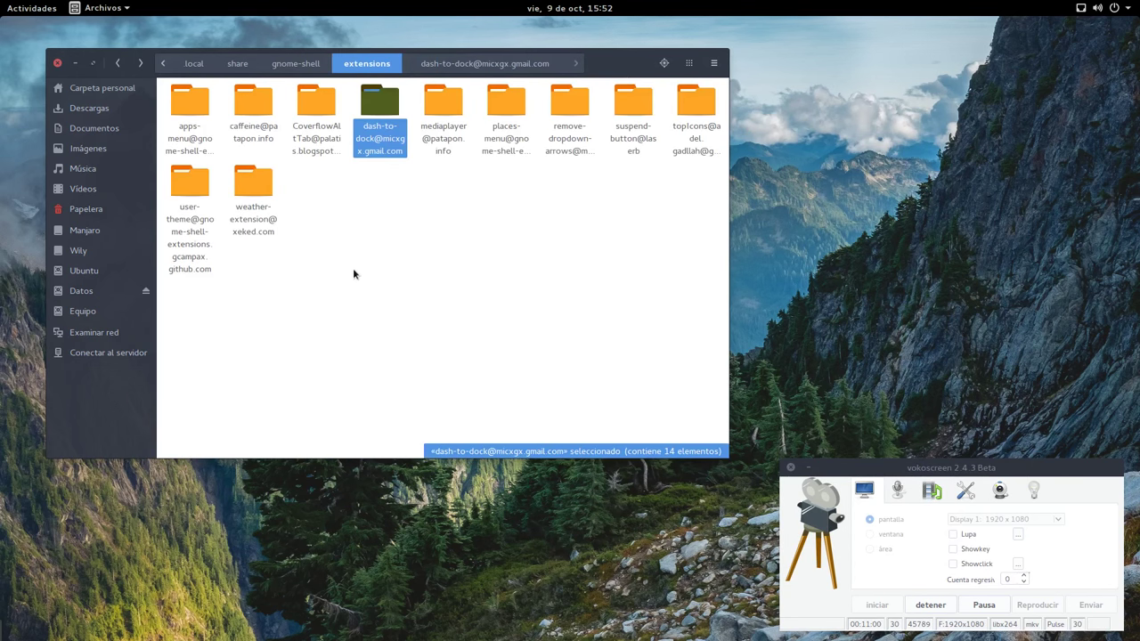
left_click(525, 250)
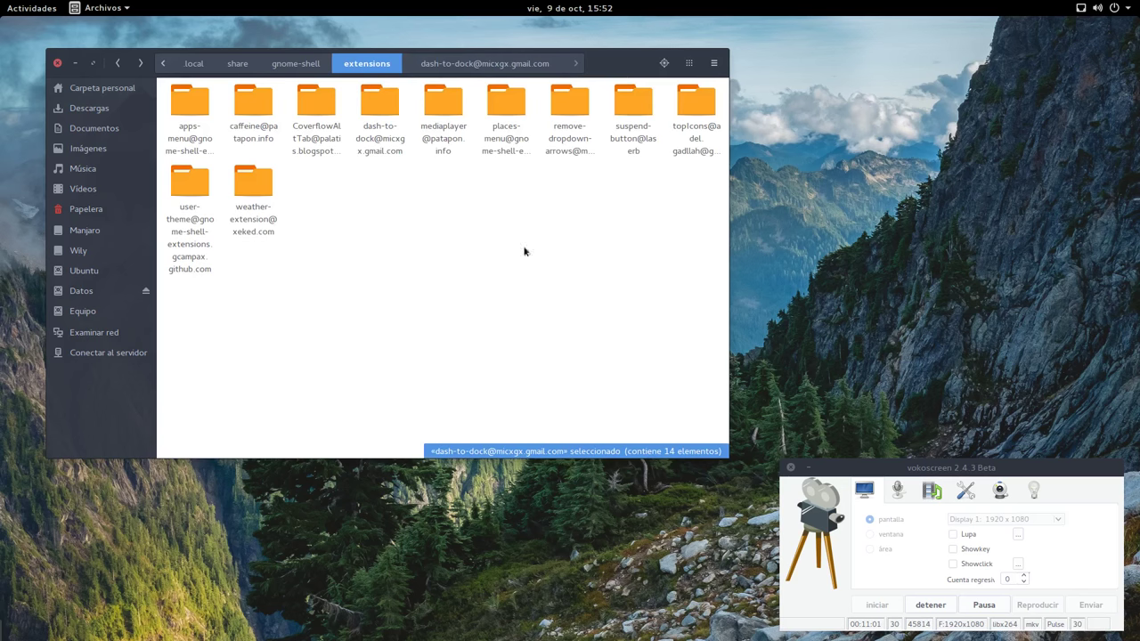
left_click(1112, 11)
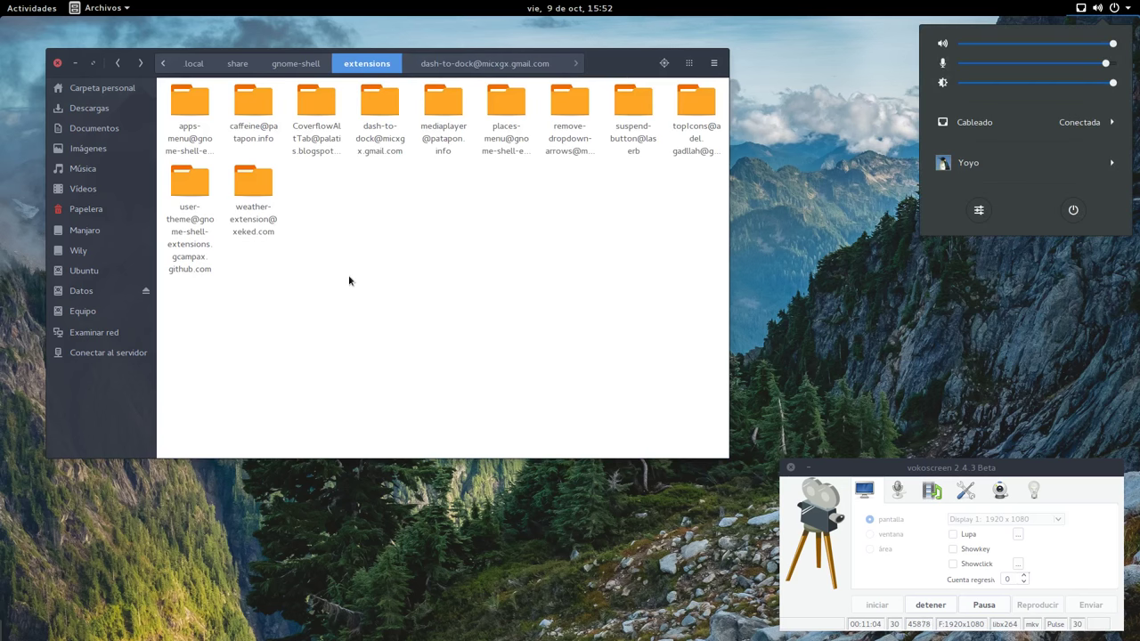
left_click(498, 243)
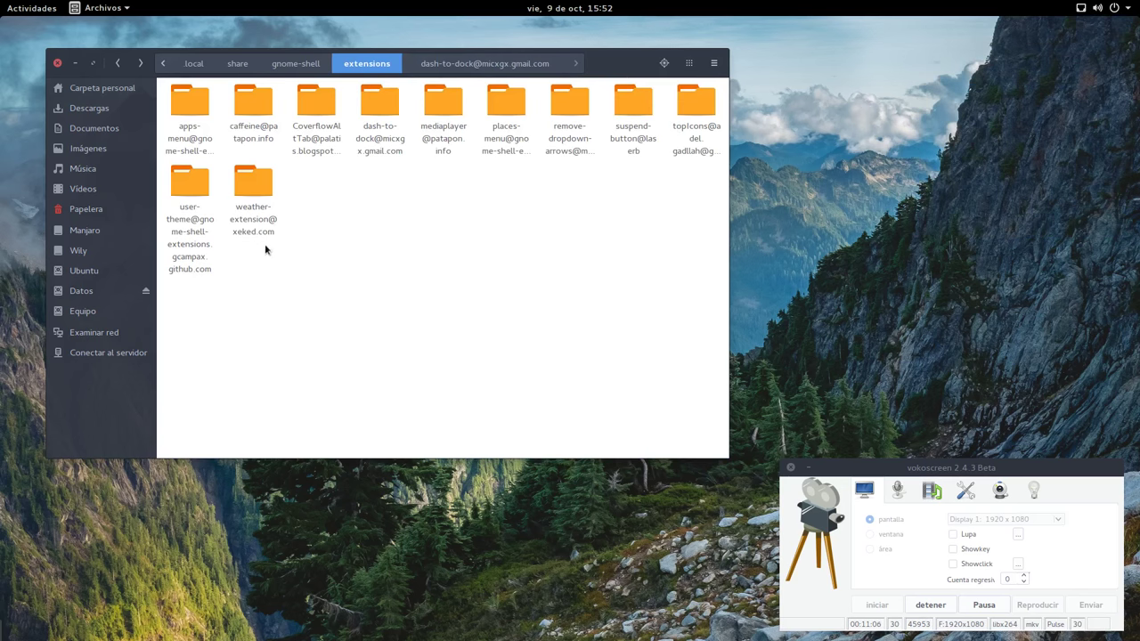
- Open the mediaplayer extension's metadata.json in gedit and move its window to examine the supported shell versions
double_click(446, 107)
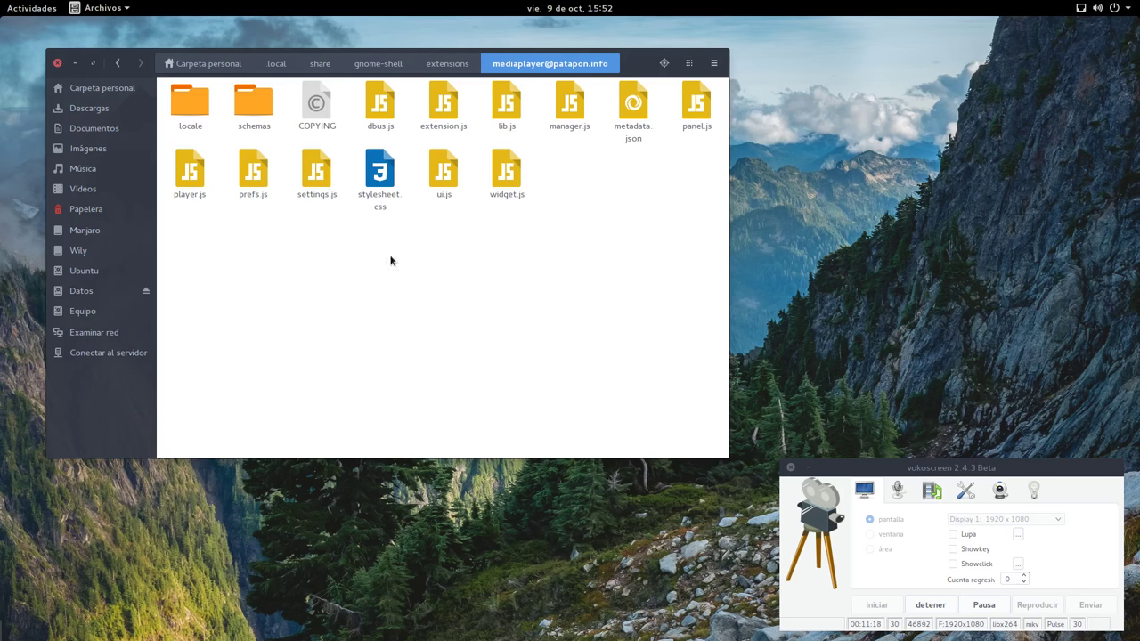
left_click(635, 126)
right_click(635, 126)
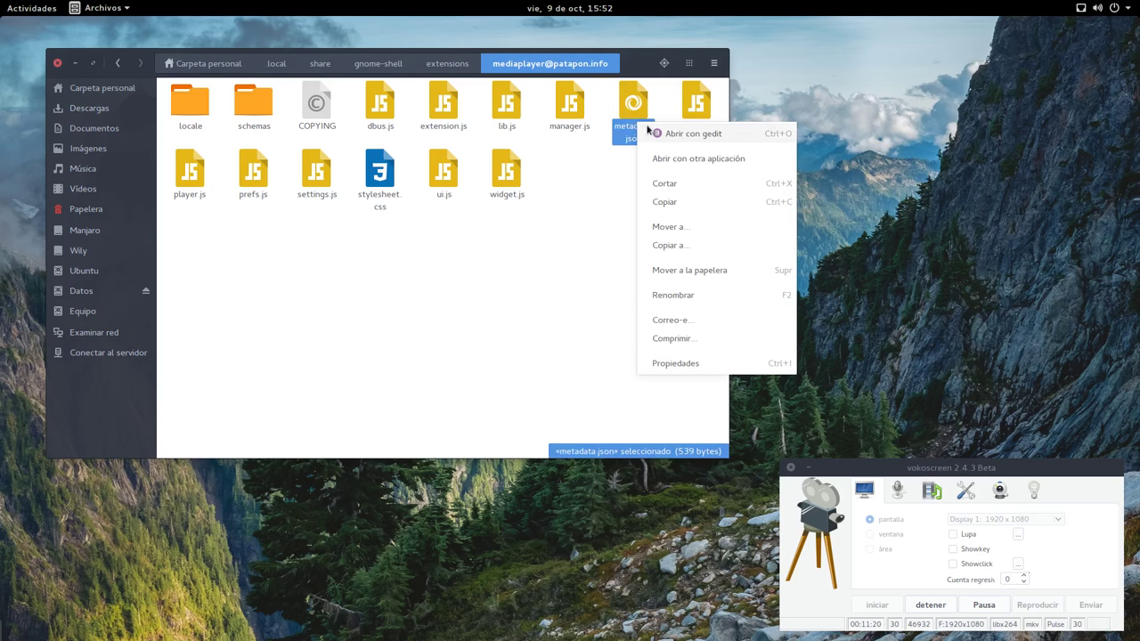
left_click(611, 161)
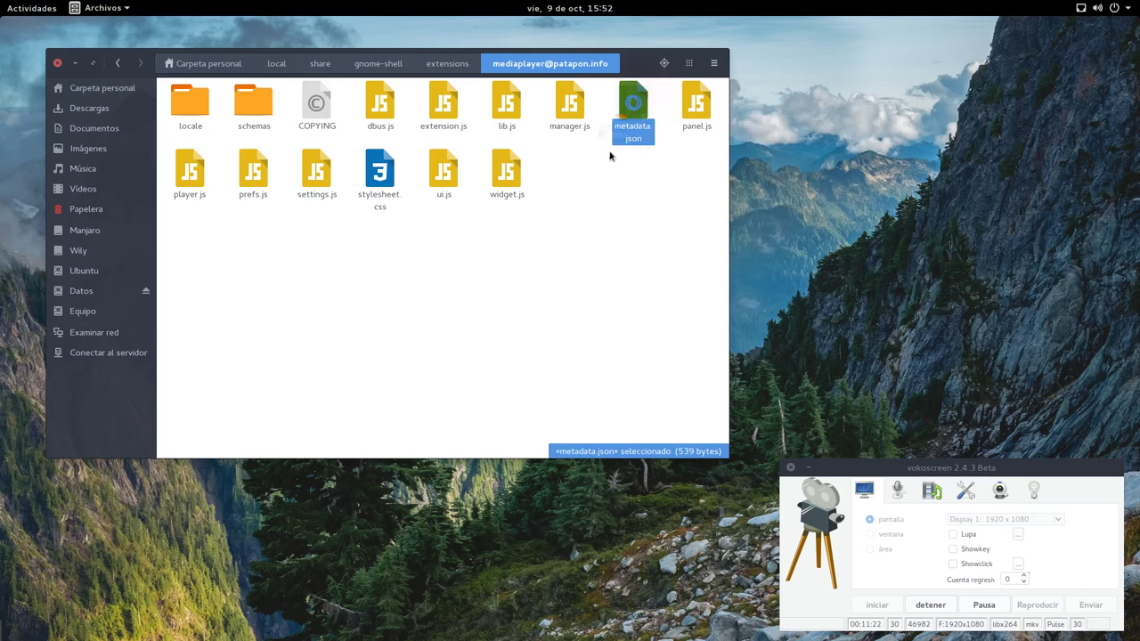
right_click(631, 112)
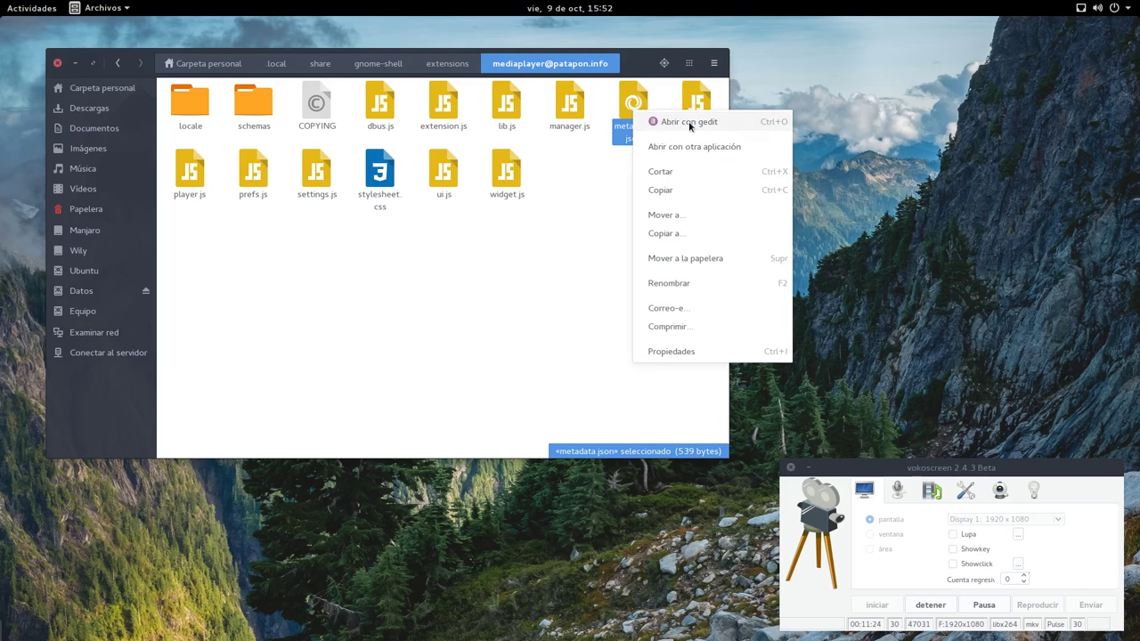
left_click(674, 120)
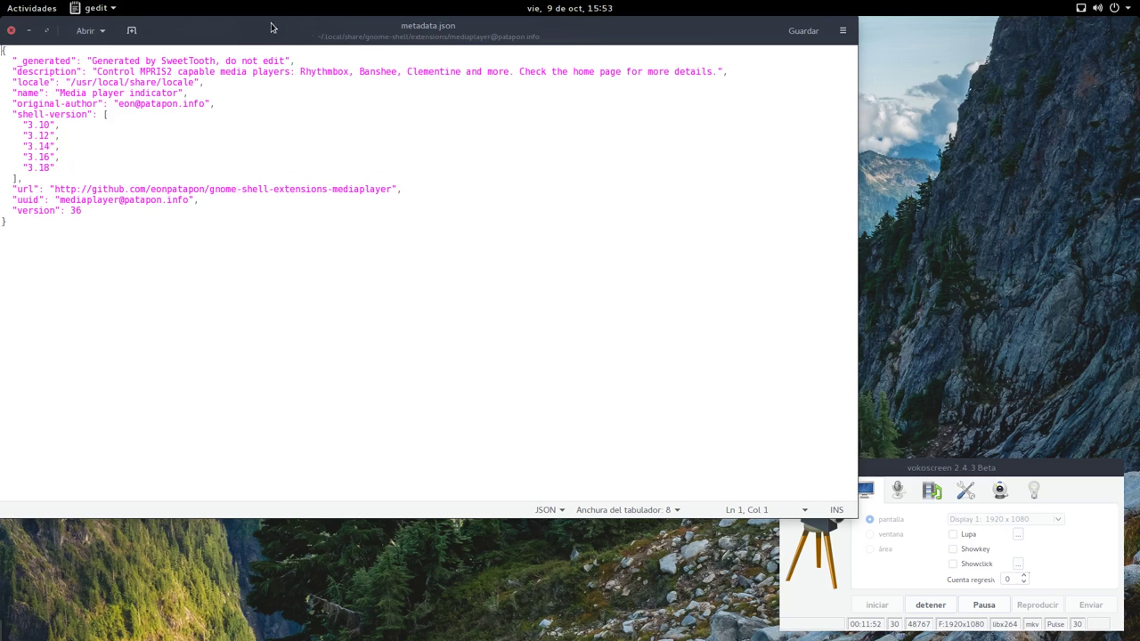
left_click_drag(272, 27, 343, 109)
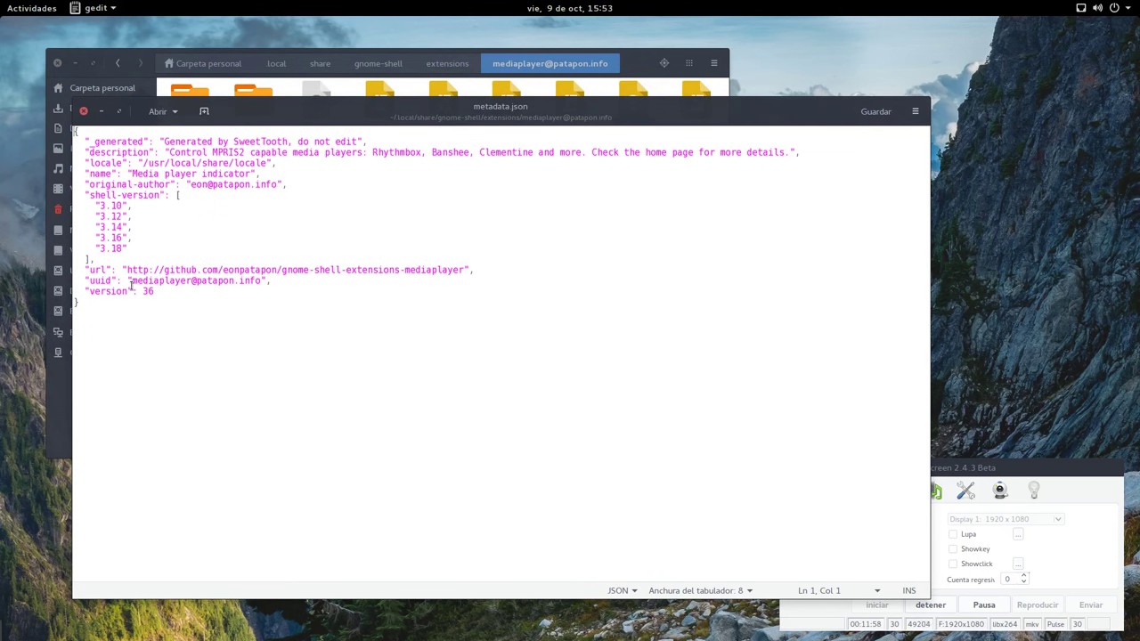
- Close the mediaplayer metadata.json and its extension folder window, and shift the vokoscreen window slightly on the desktop
left_click(139, 240)
left_click(83, 111)
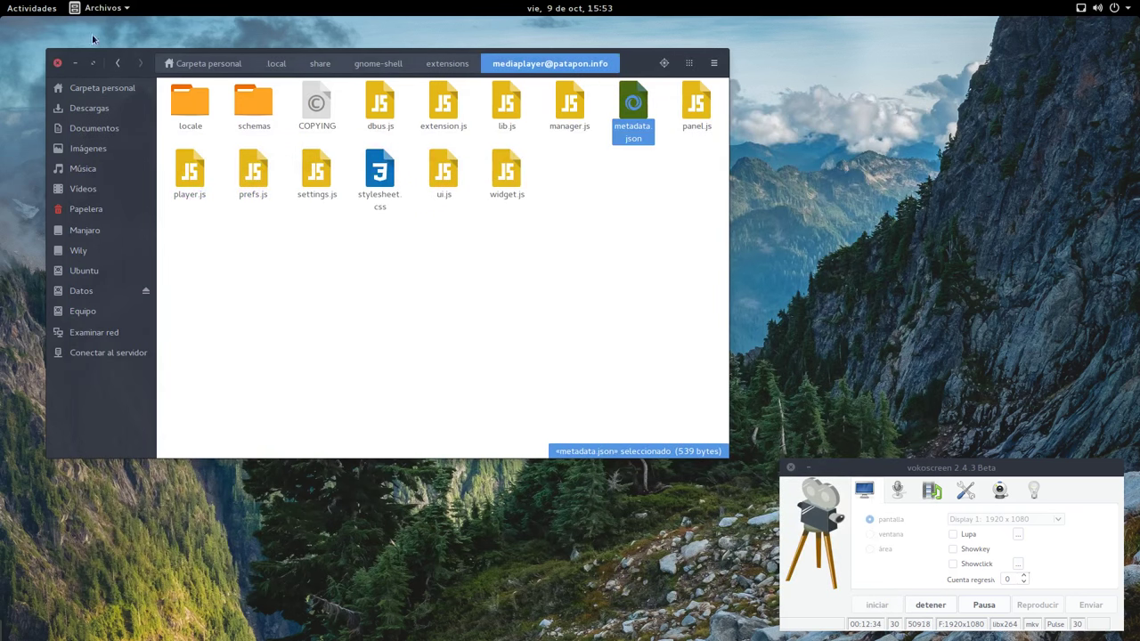
left_click(57, 65)
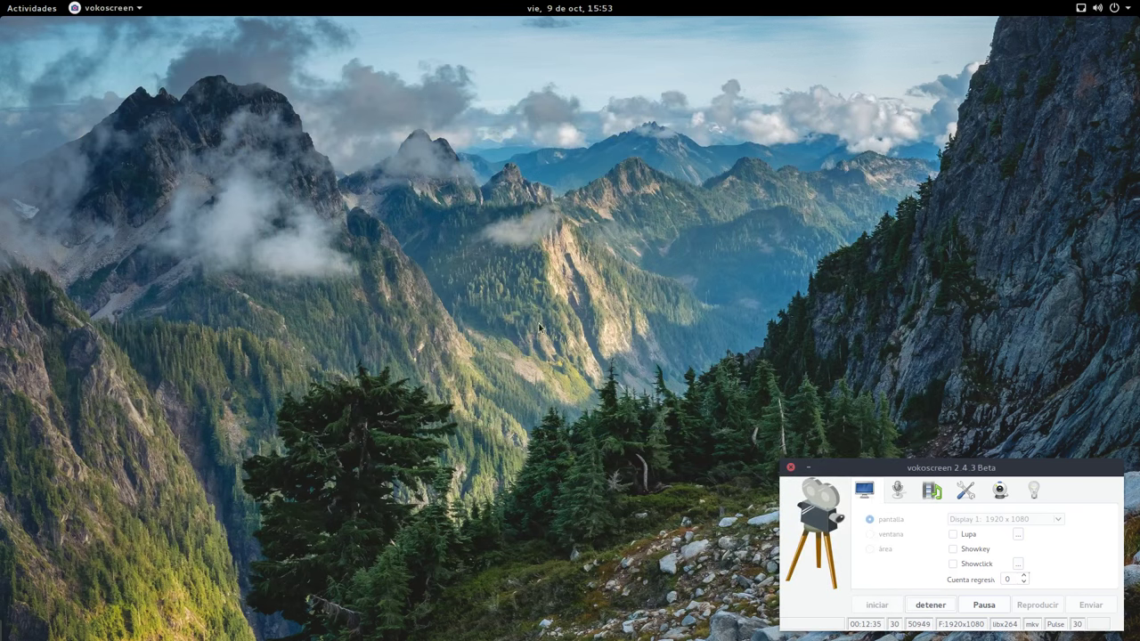
left_click_drag(934, 466, 900, 386)
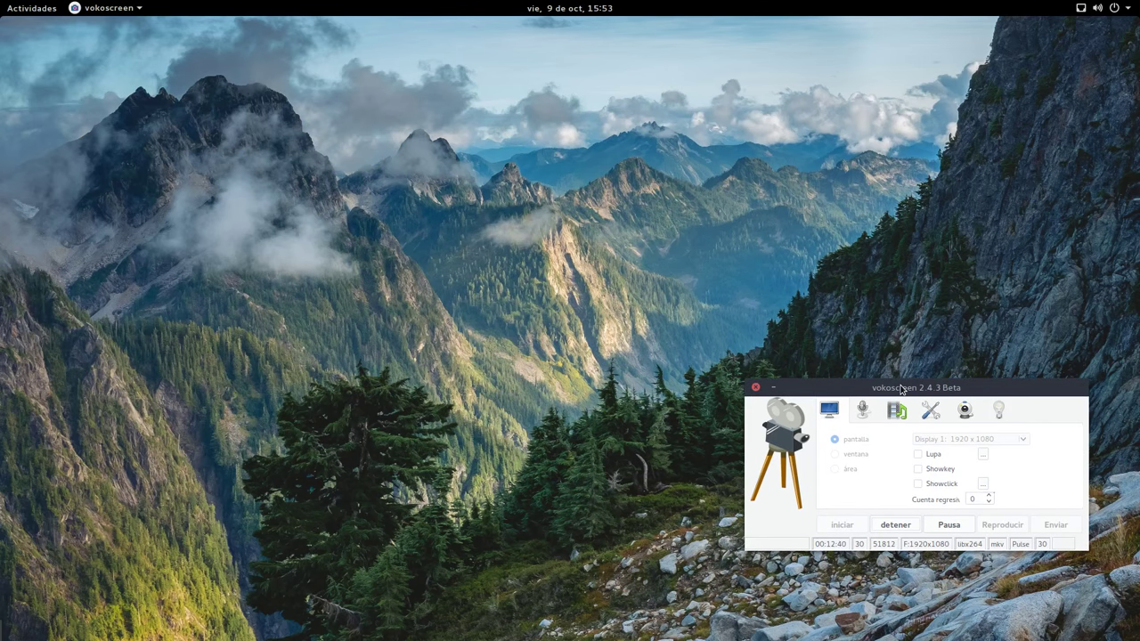
- Open the GNOME Tweak Tool, check that all shell extensions are switched off, and close it
mouse_move(0, 1)
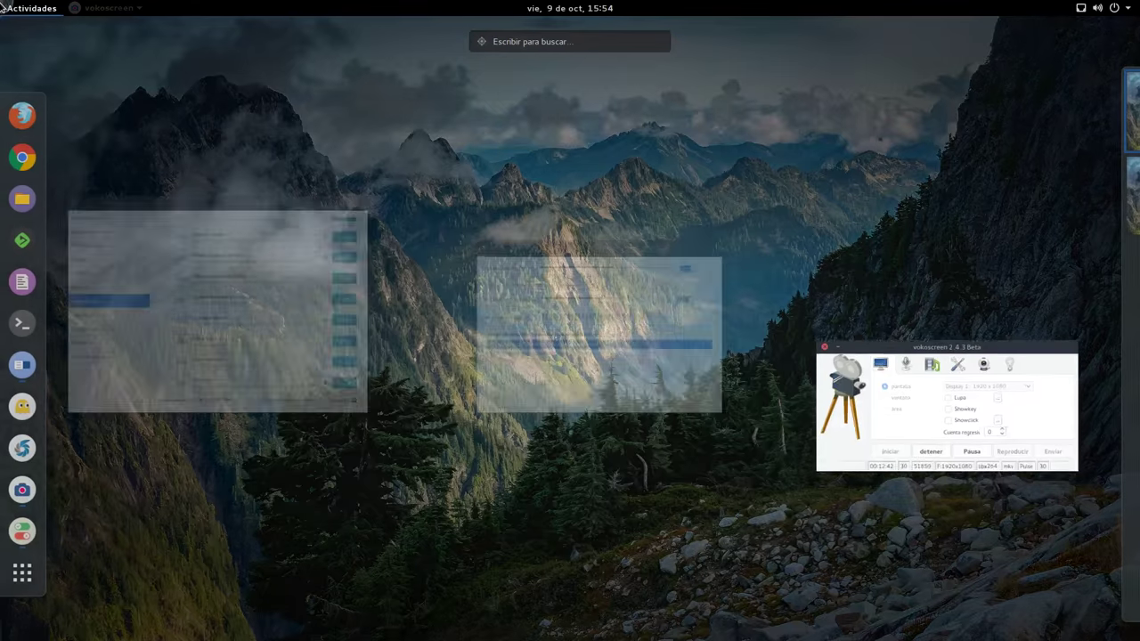
left_click(23, 365)
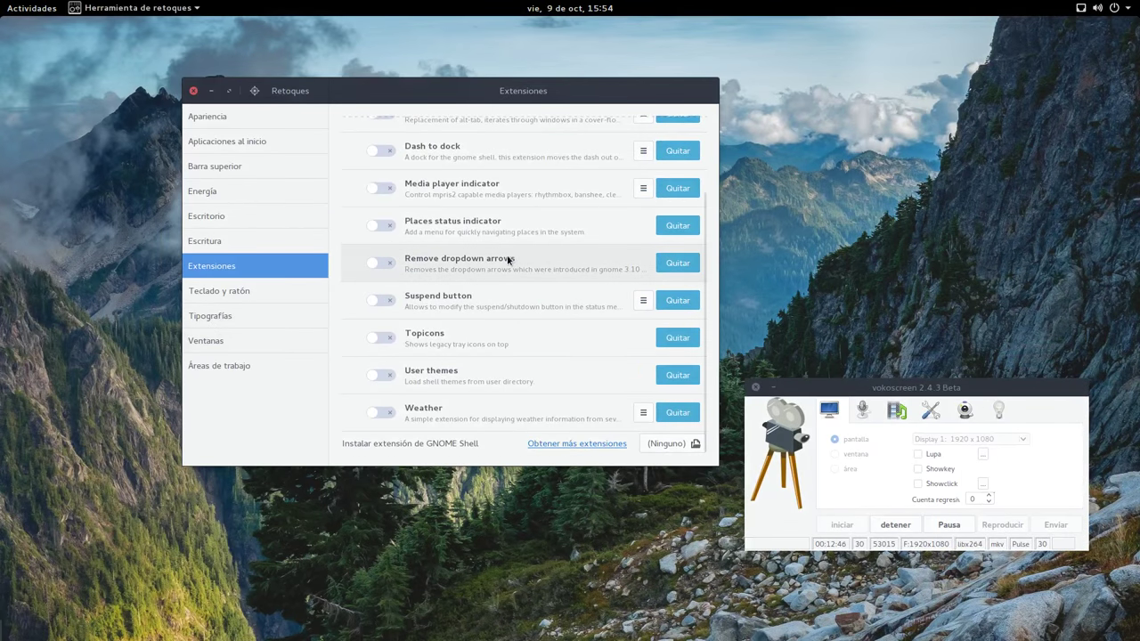
scroll(503, 257, "up", 3)
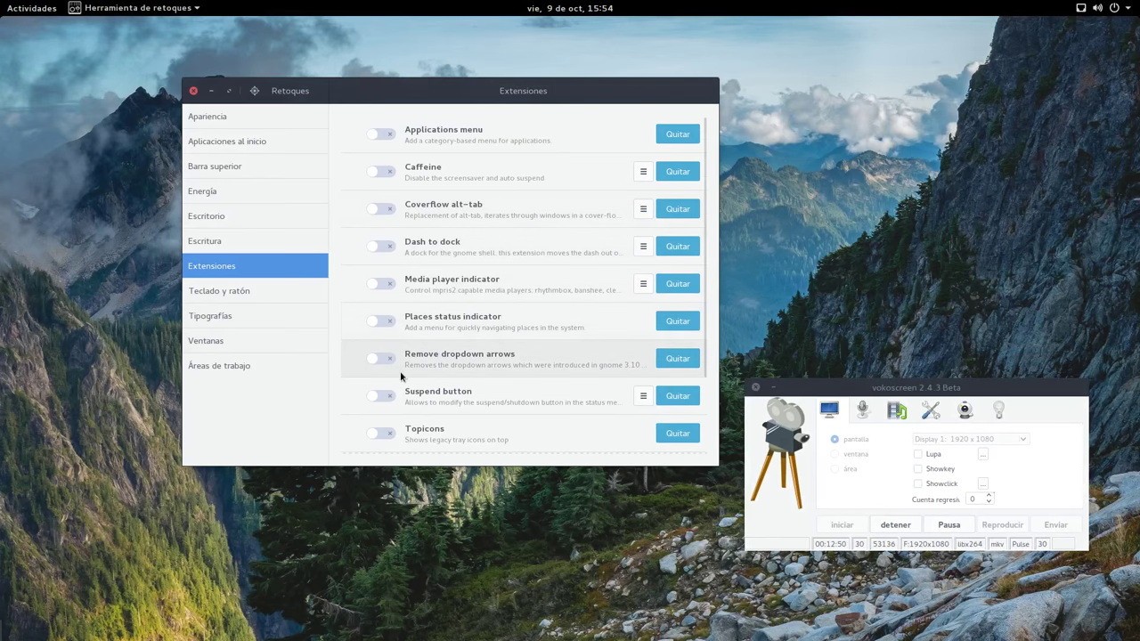
left_click(193, 92)
- Open a Terminal, enlarge its window, and run "sudo pacman -Syyu", entering the sudo password
mouse_move(2, 2)
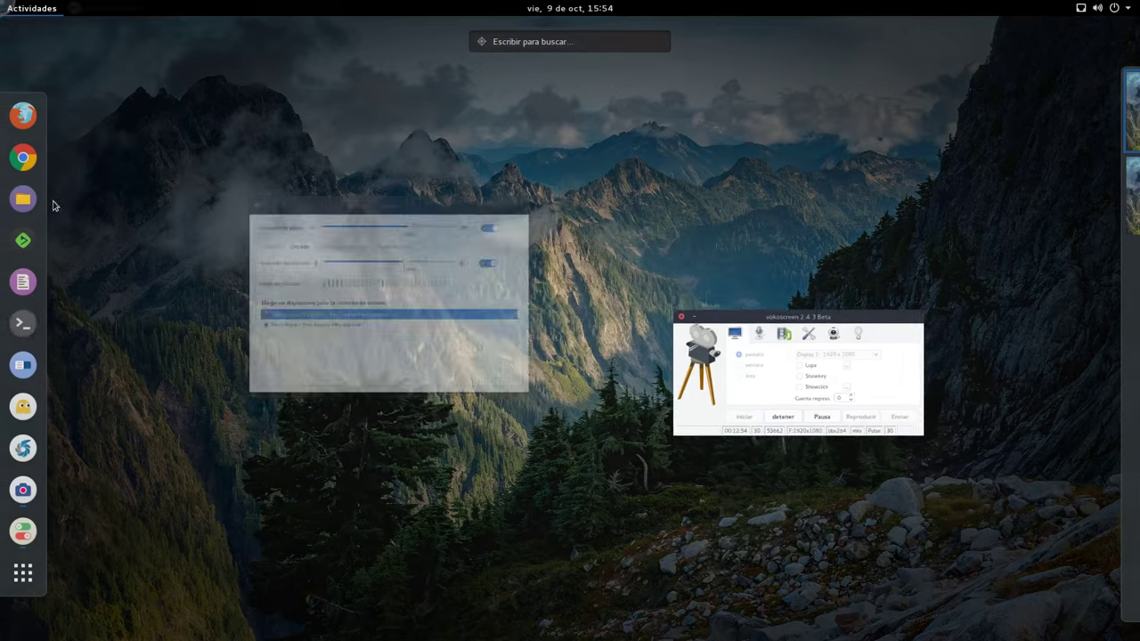
left_click(23, 325)
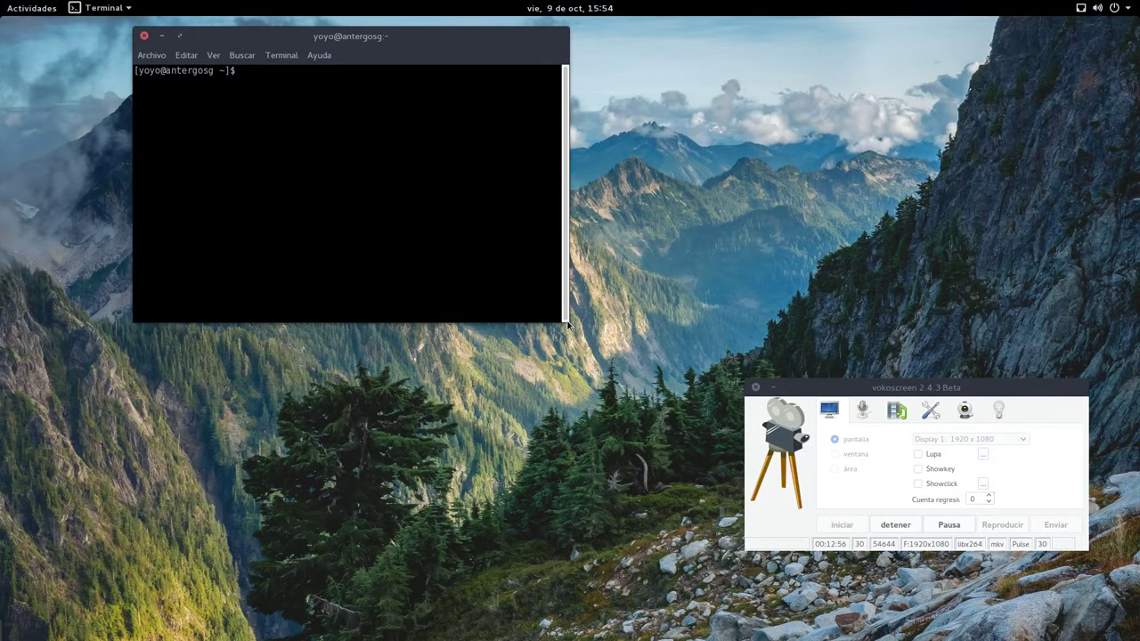
left_click_drag(563, 319, 813, 424)
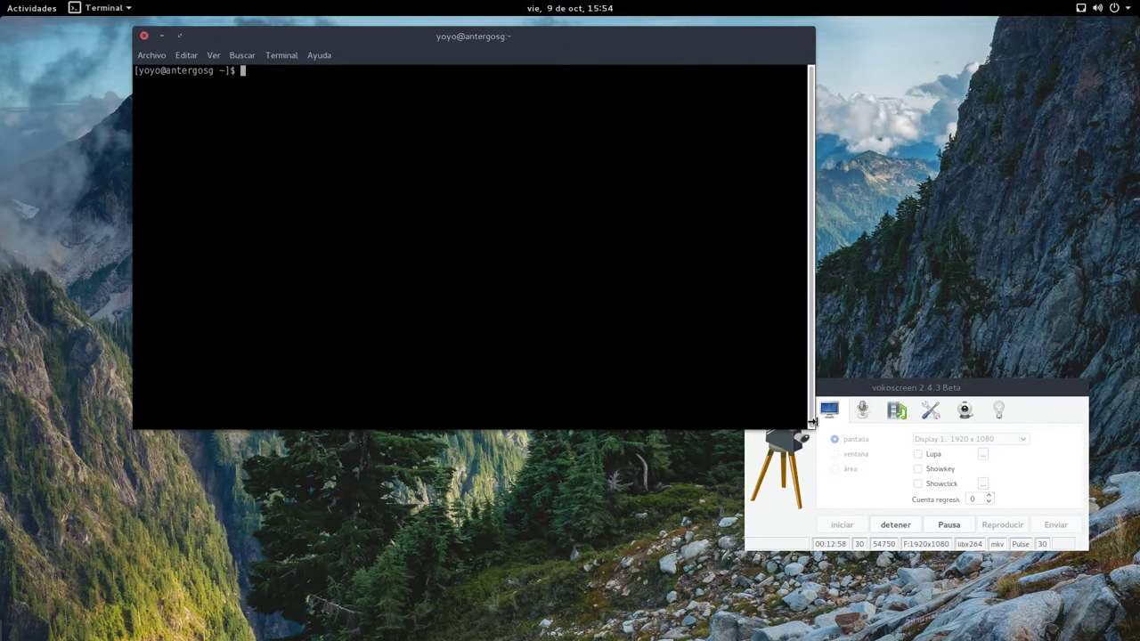
type("sudo pacman -Syyu")
key("Return")
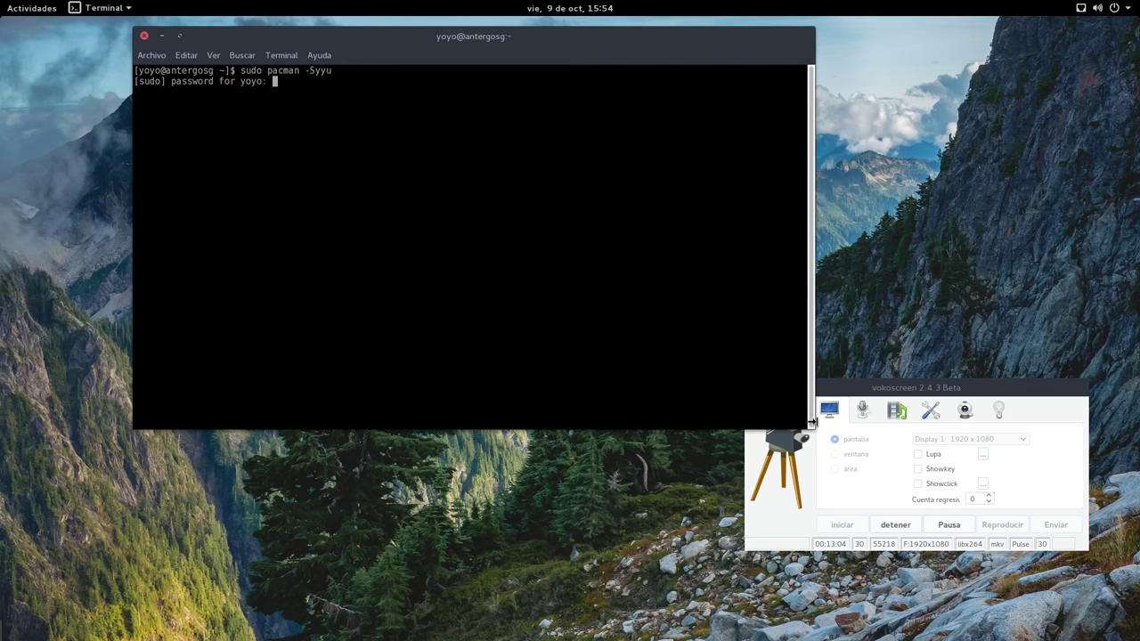
key("Return")
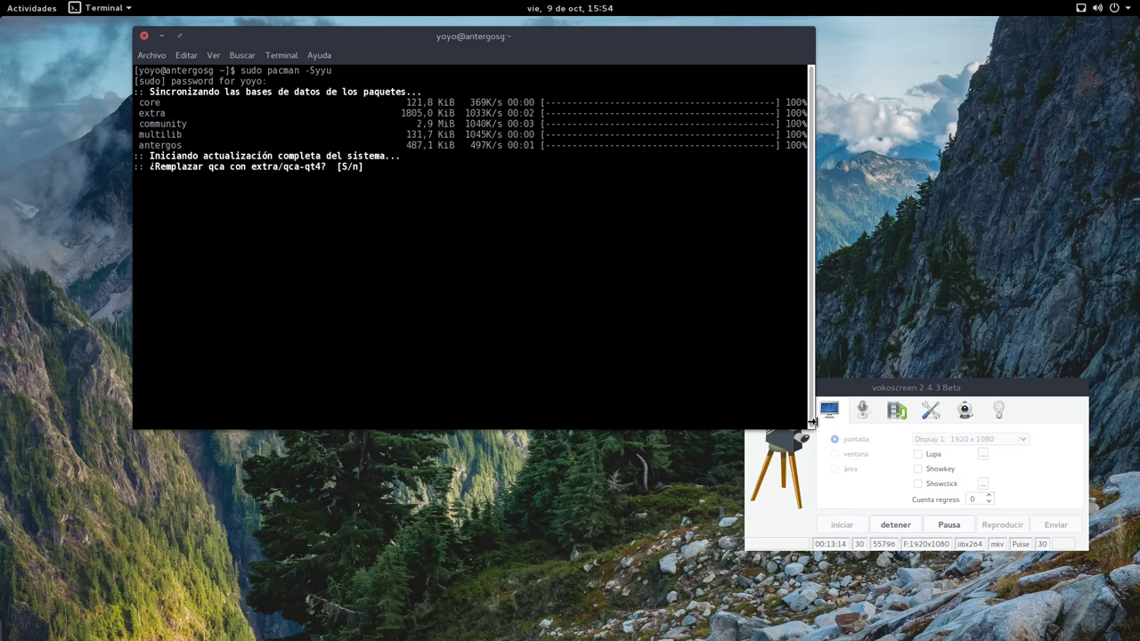
- Accept replacing both qca and qca-ossl with extra/qca-qt4 in the system upgrade
type("s")
key("Return")
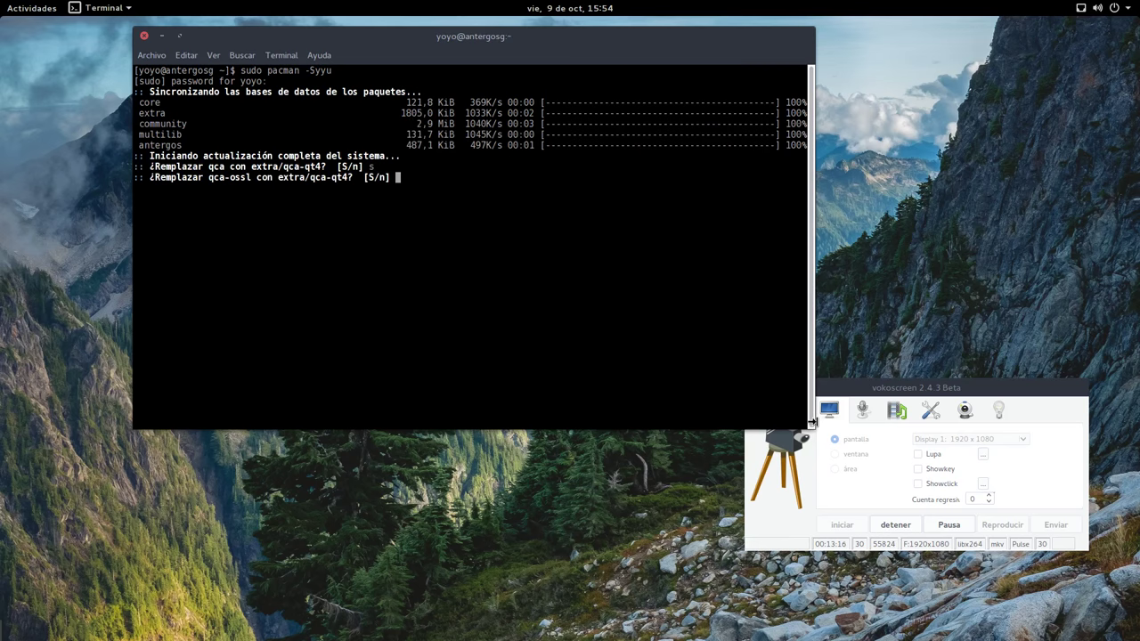
type("s")
key("Return")
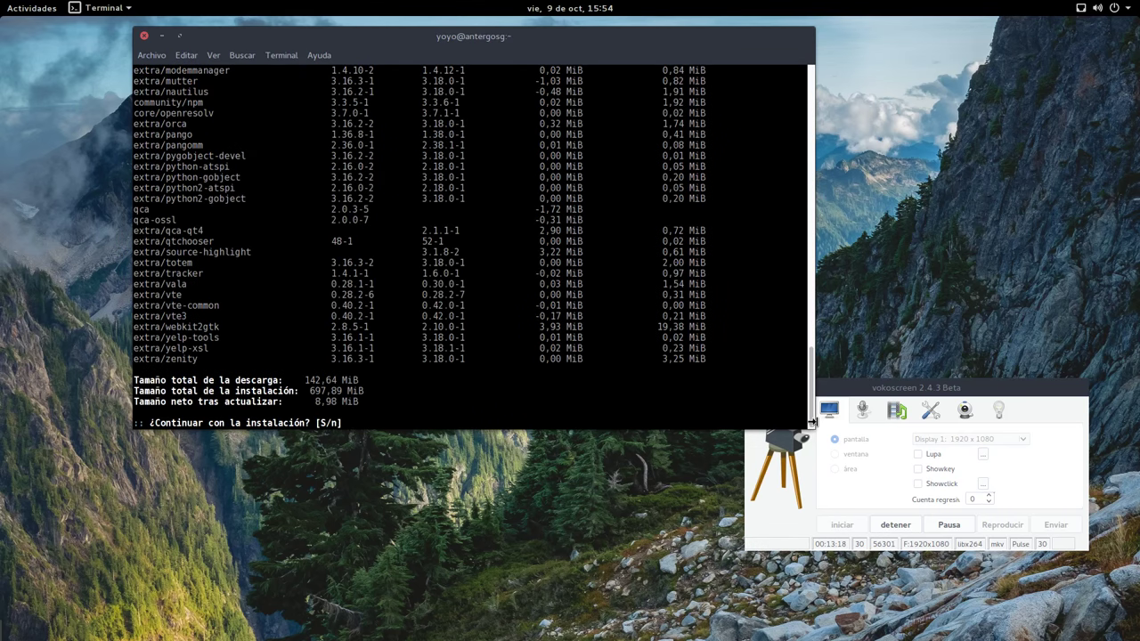
- Review the list of packages offered for upgrade, move the terminal aside, and minimize it without answering the installation prompt
scroll(394, 229, "up", 5)
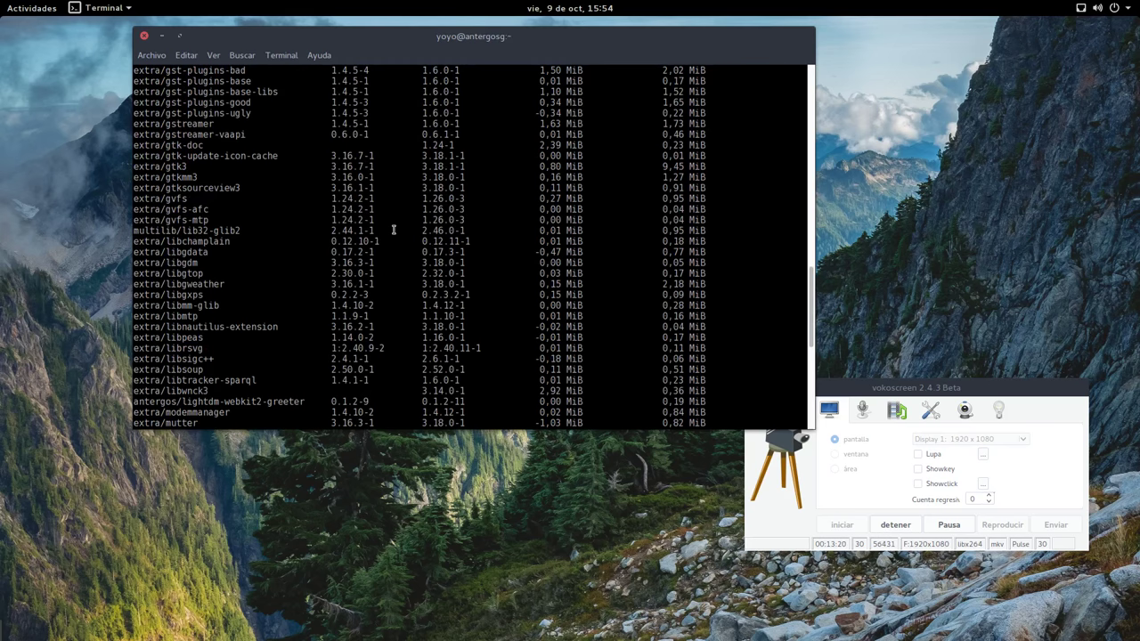
scroll(394, 230, "down", 8)
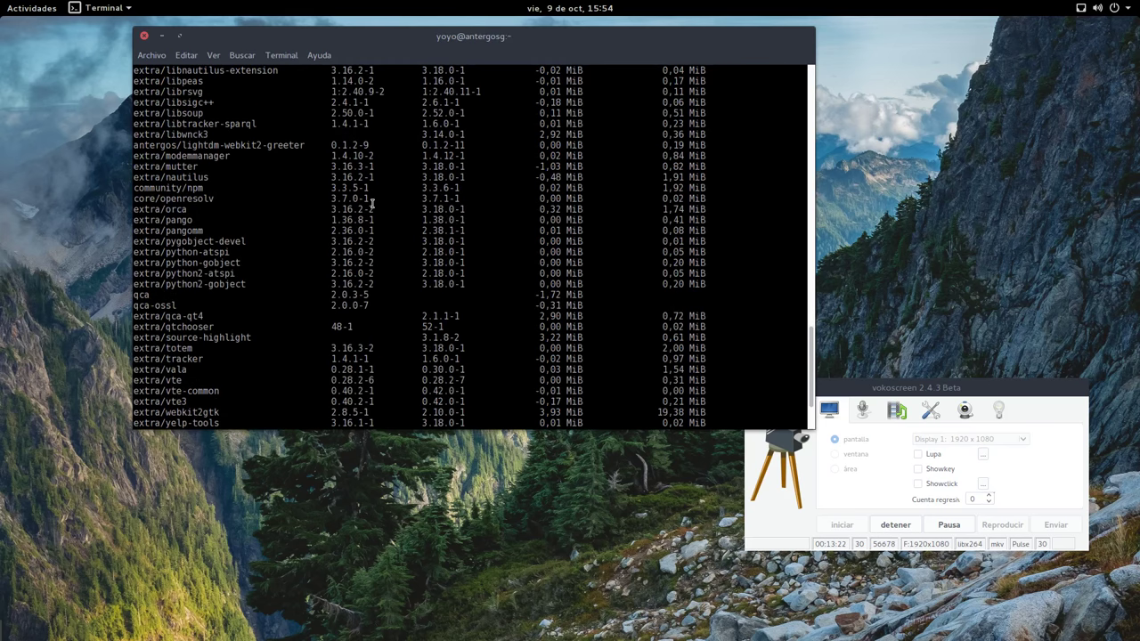
left_click_drag(441, 37, 345, 39)
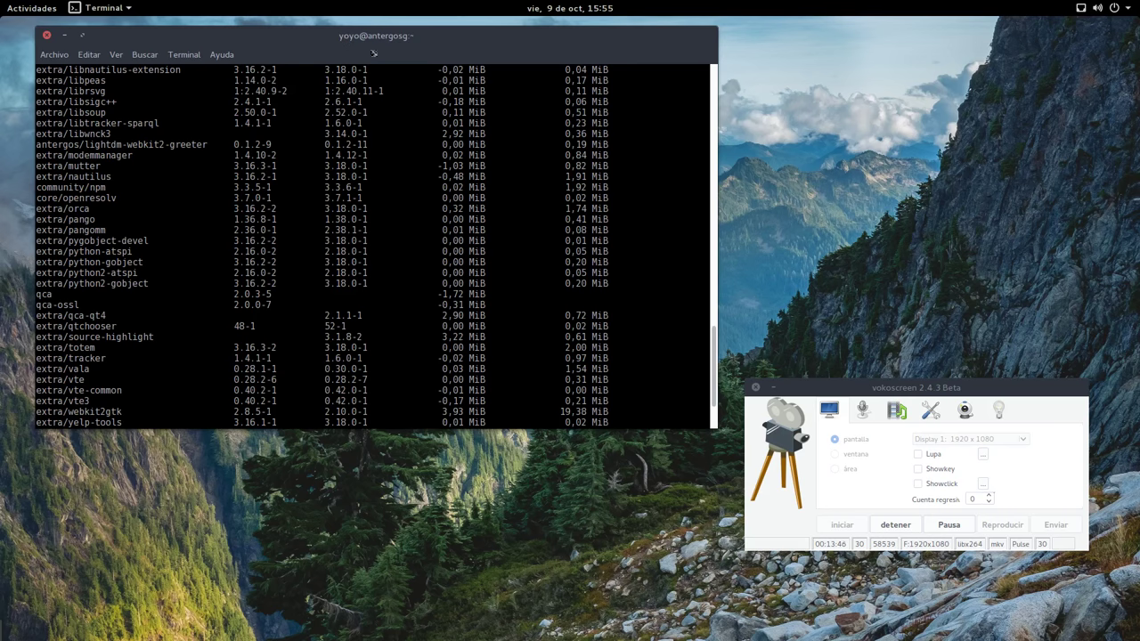
left_click(64, 36)
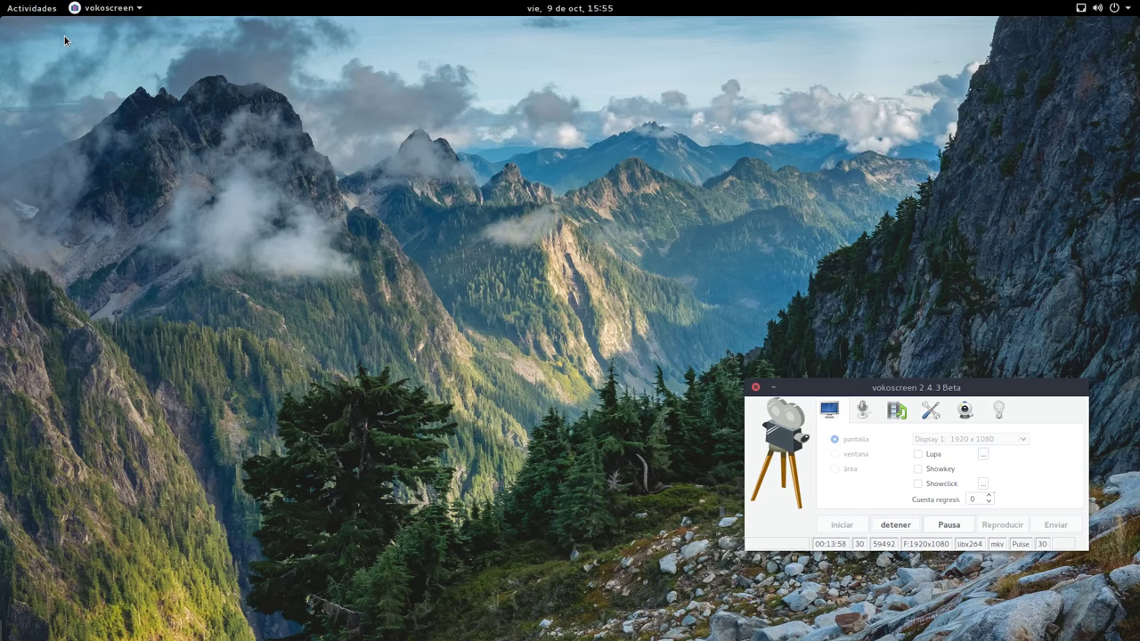
- Switch to the vokoscreen window from the overview of open windows and move it toward the middle of the desktop
key("super")
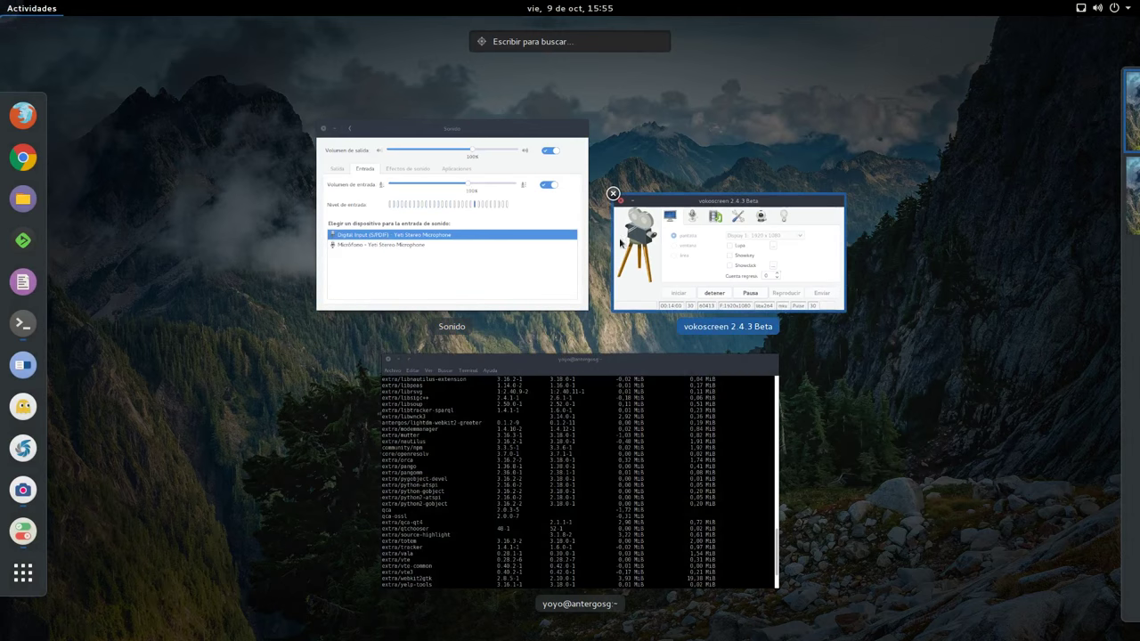
left_click(653, 292)
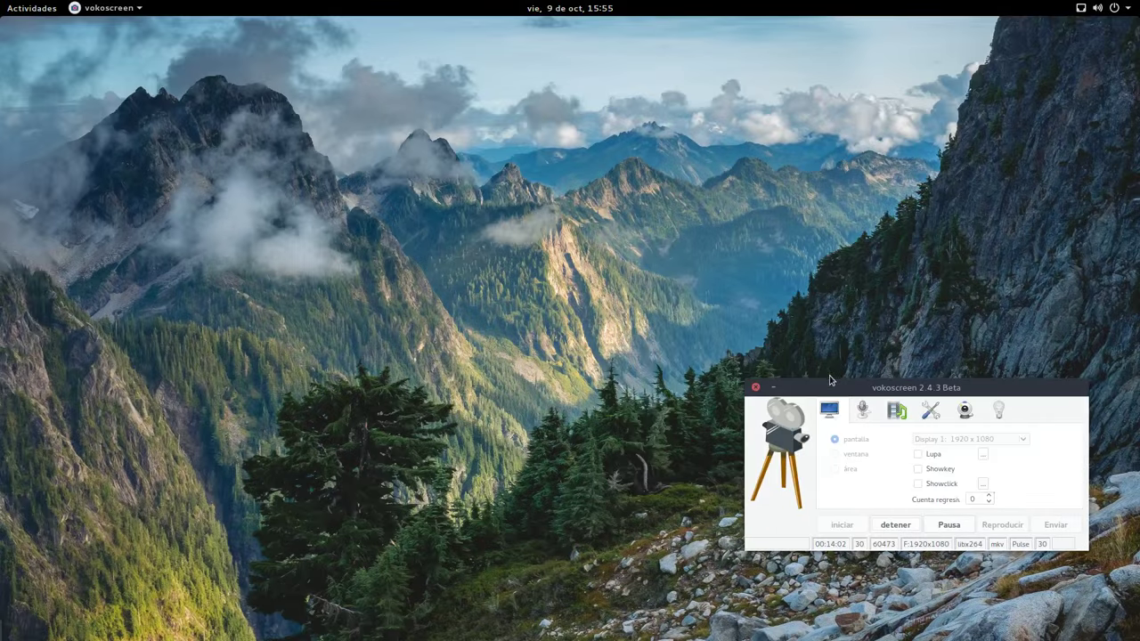
left_click_drag(829, 380, 344, 145)
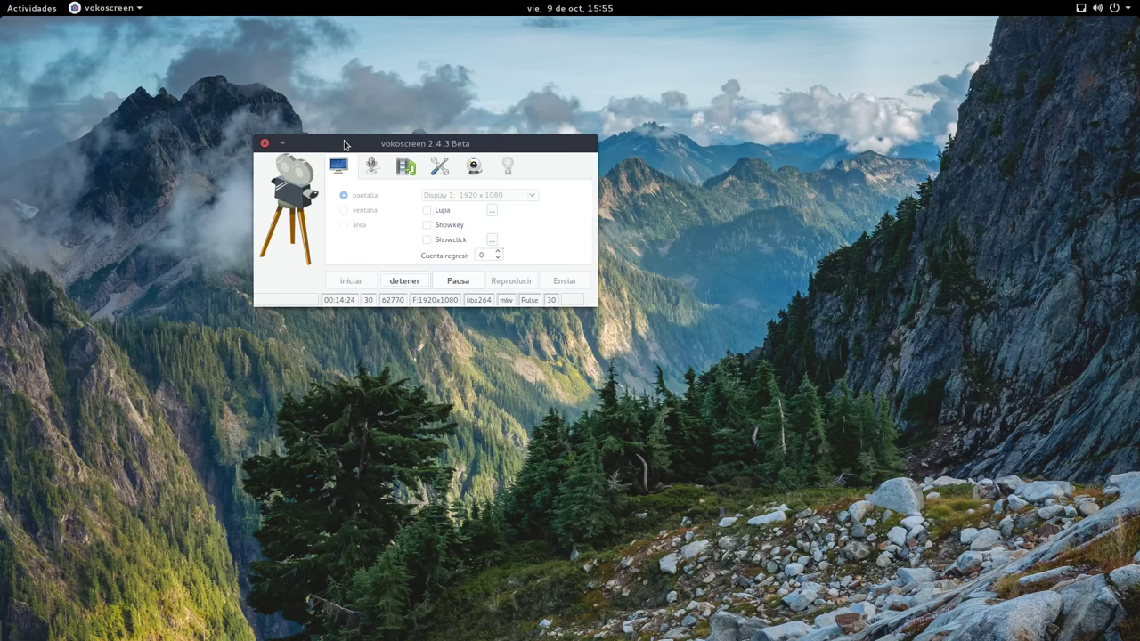
left_click_drag(429, 146, 510, 162)
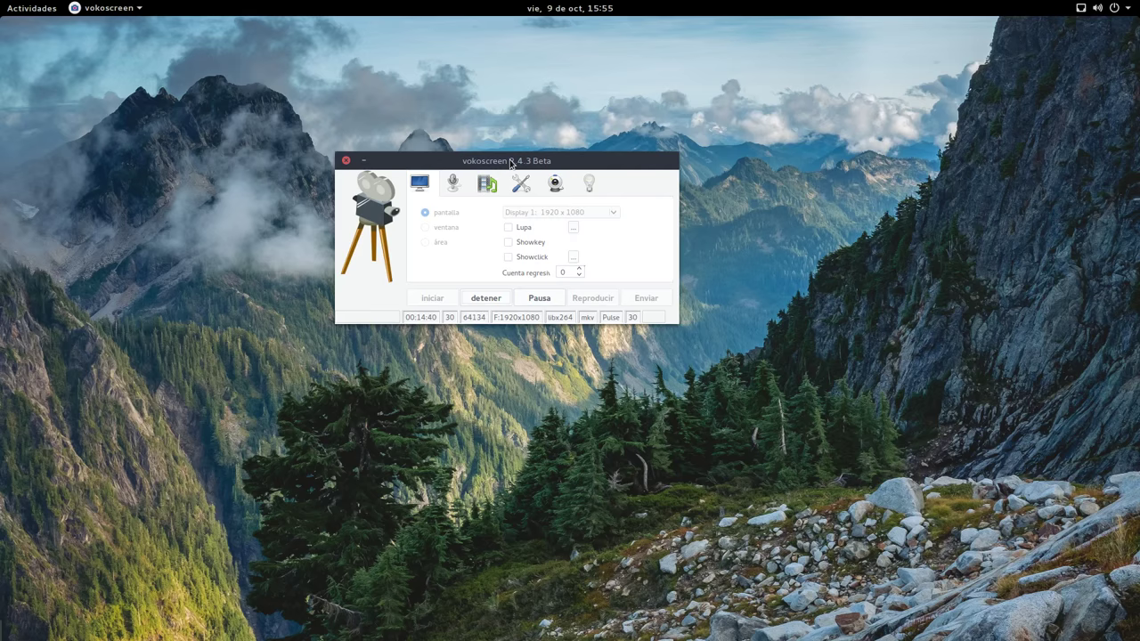
left_click_drag(512, 163, 564, 196)
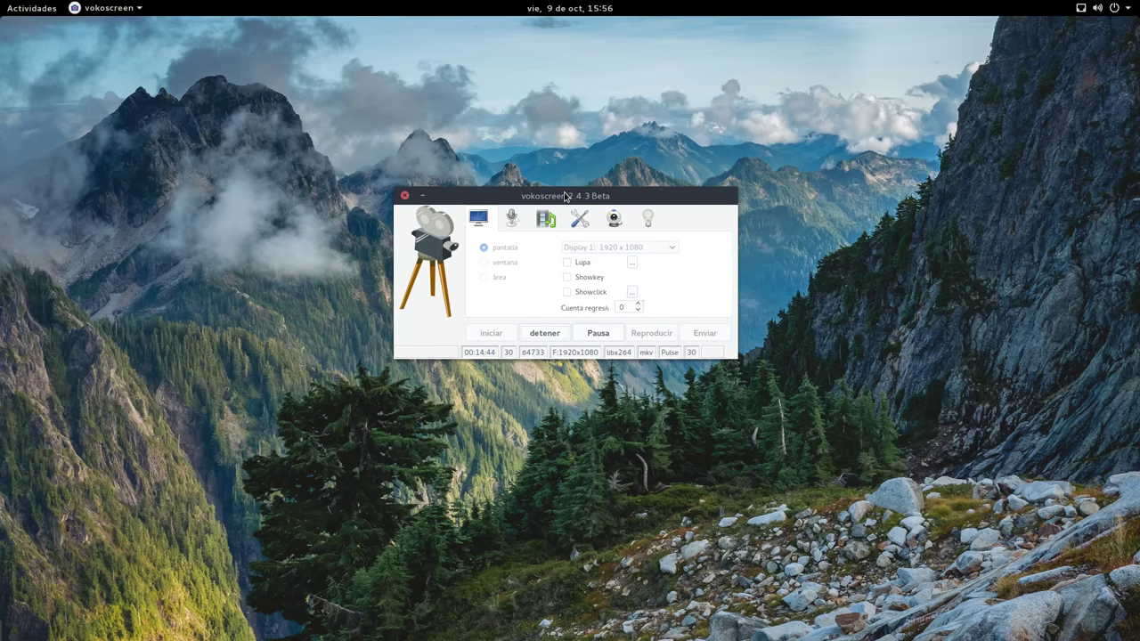